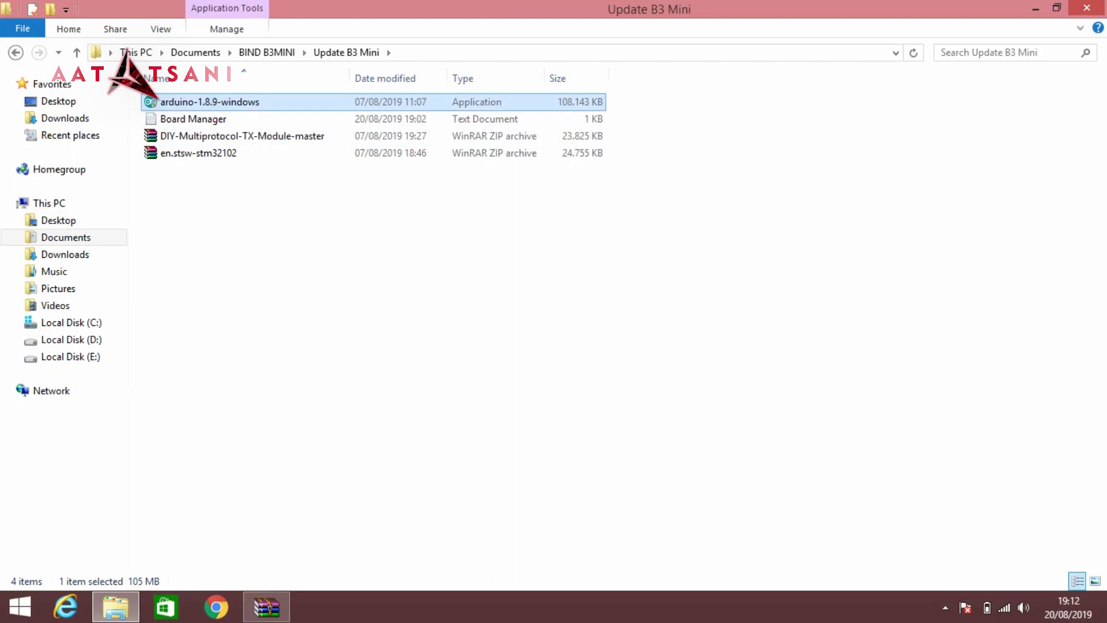
key(Return)
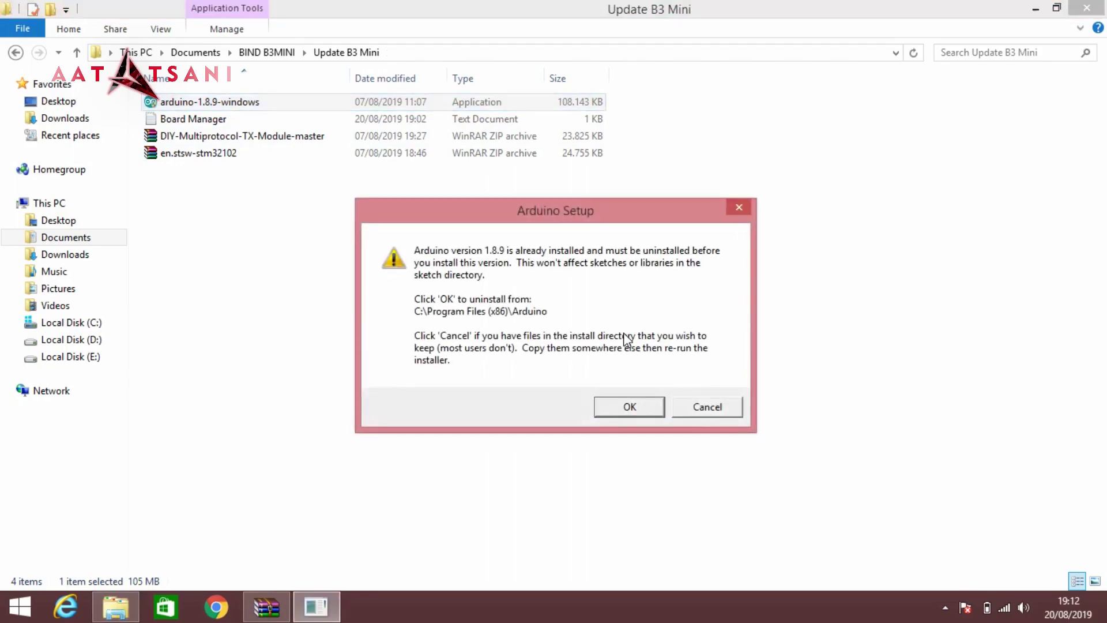
click(720, 409)
right_click(364, 255)
click(413, 319)
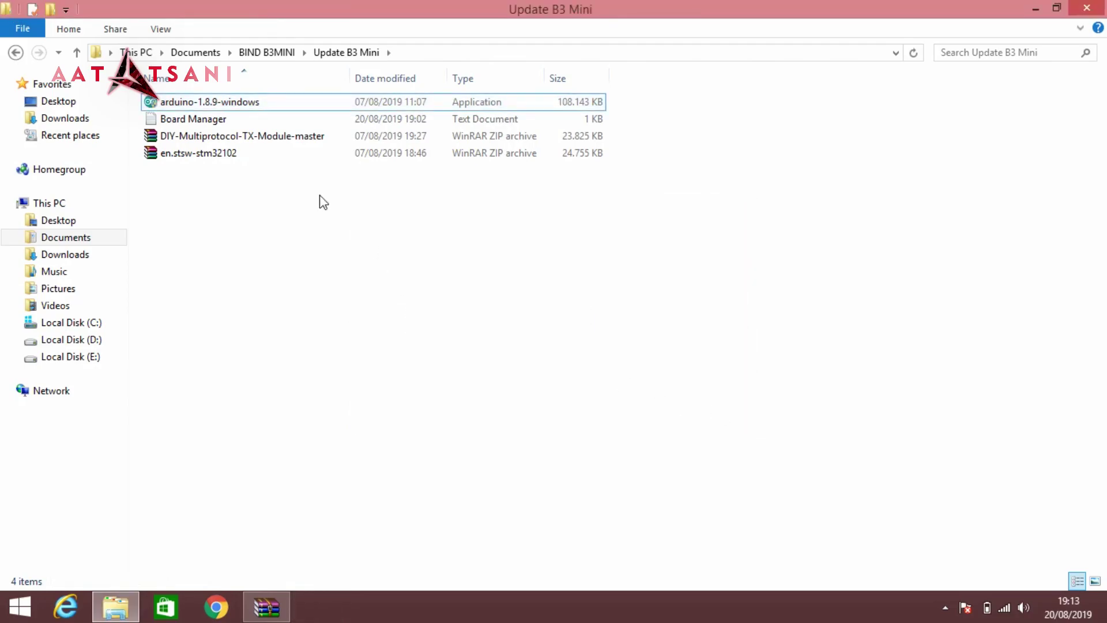
Extract the en.stsw-stm32102 archive into the current Update B3 Mini folder and refresh the file list.
click(190, 153)
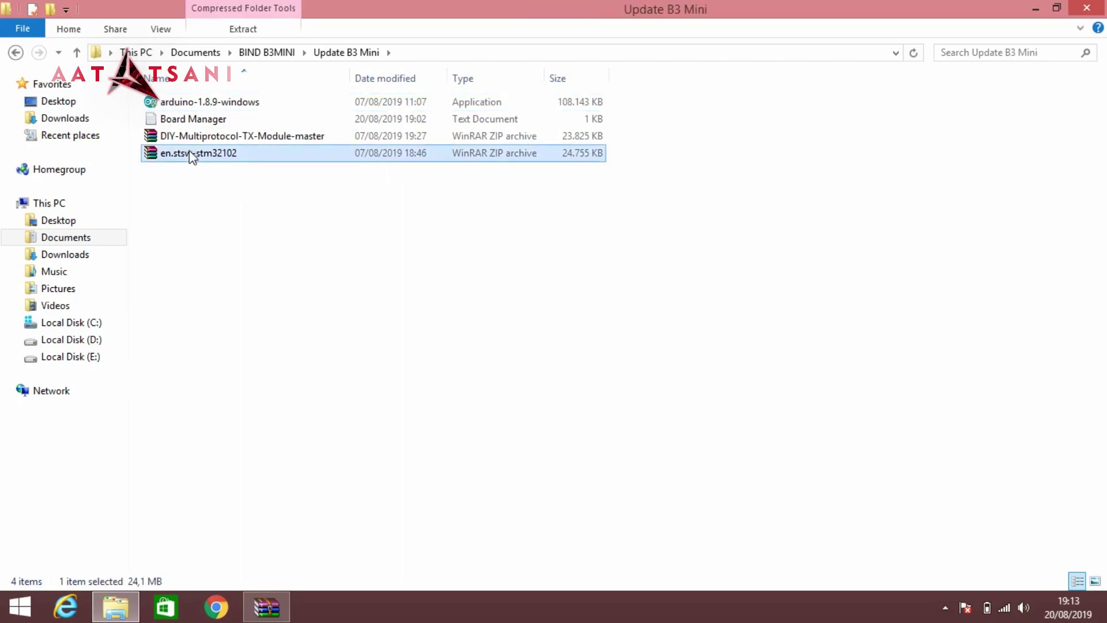
right_click(192, 154)
click(240, 195)
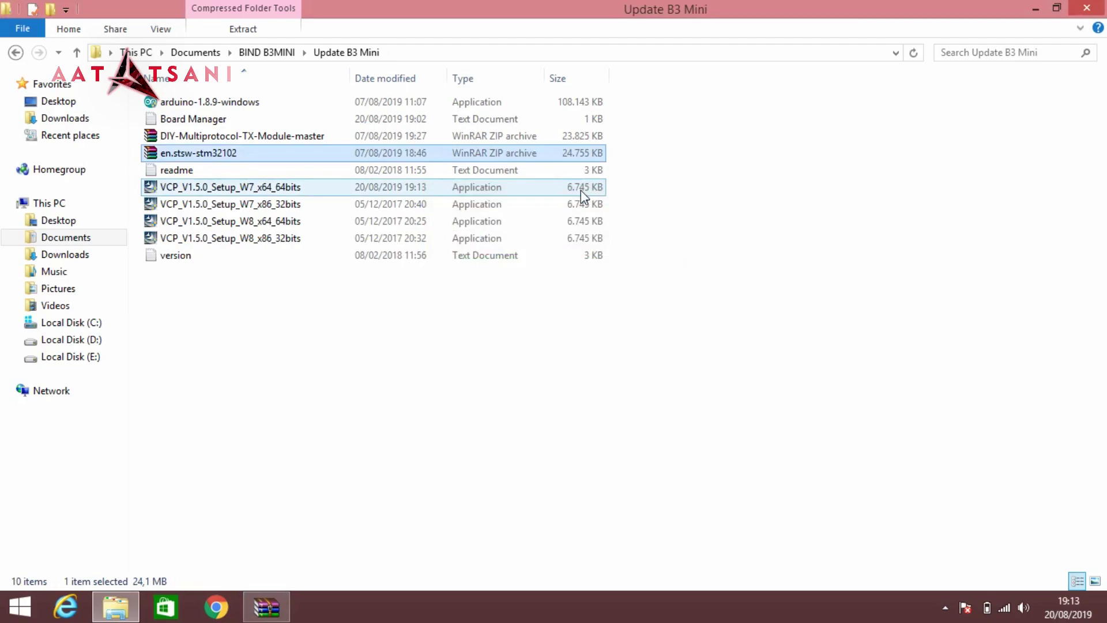
right_click(272, 362)
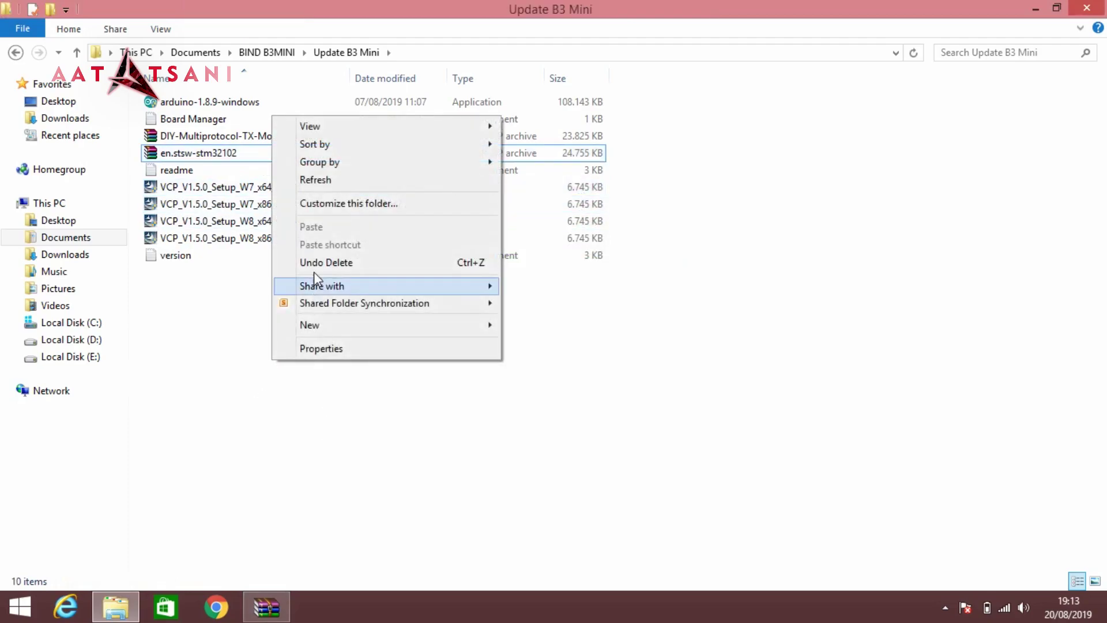
click(311, 187)
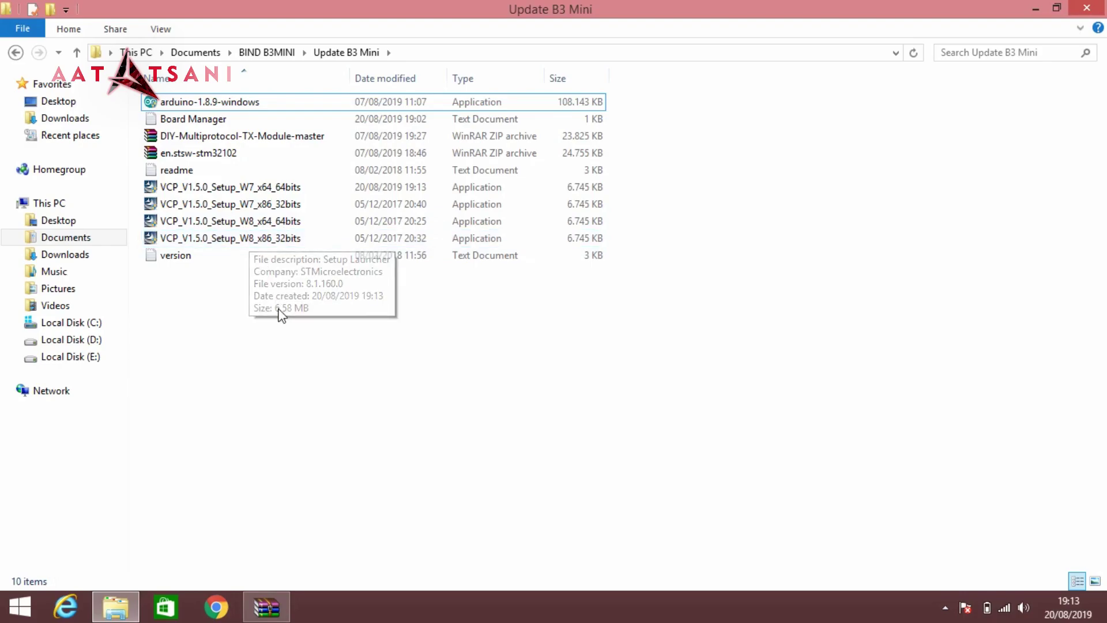
right_click(264, 330)
click(309, 400)
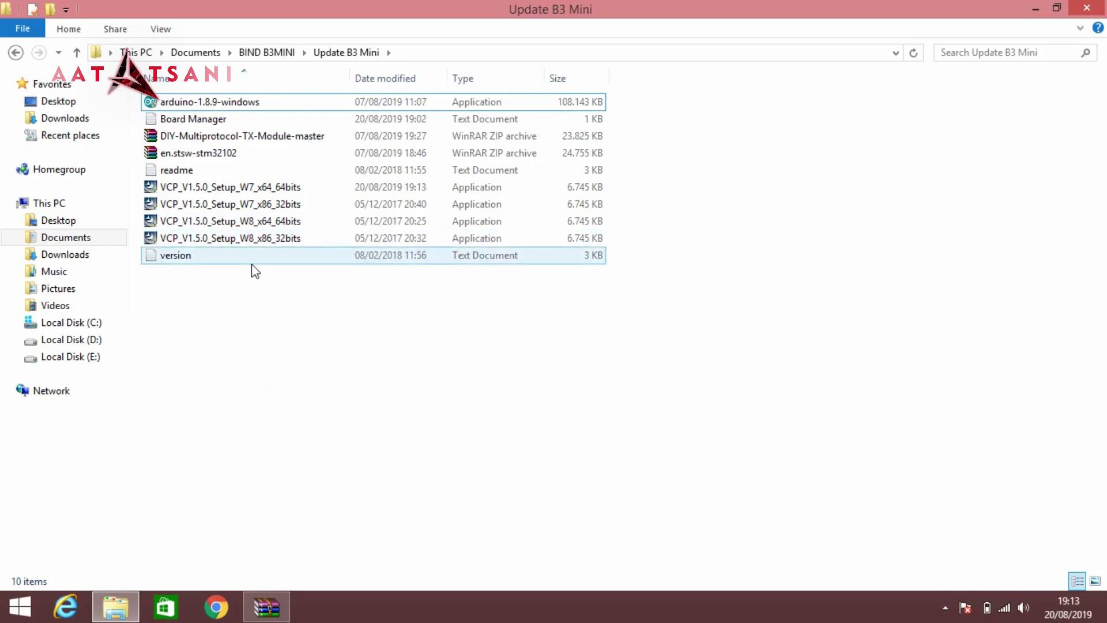
Run the VCP_V1.5.0_Setup_W8_x64_64bits installer, enter owner as the company name and start the installation.
click(243, 227)
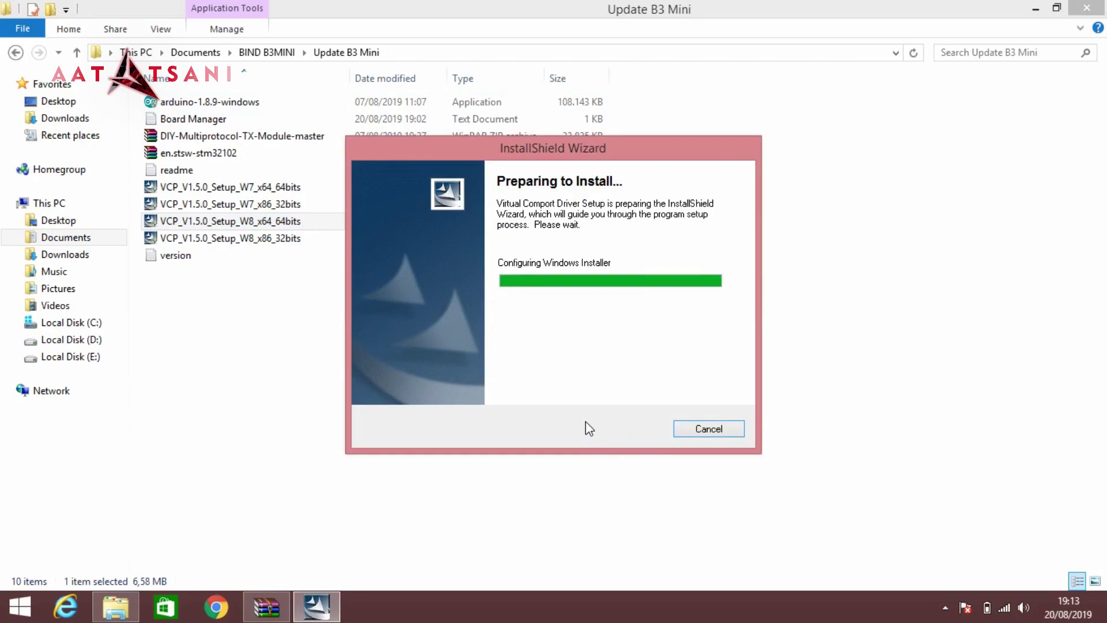
click(309, 609)
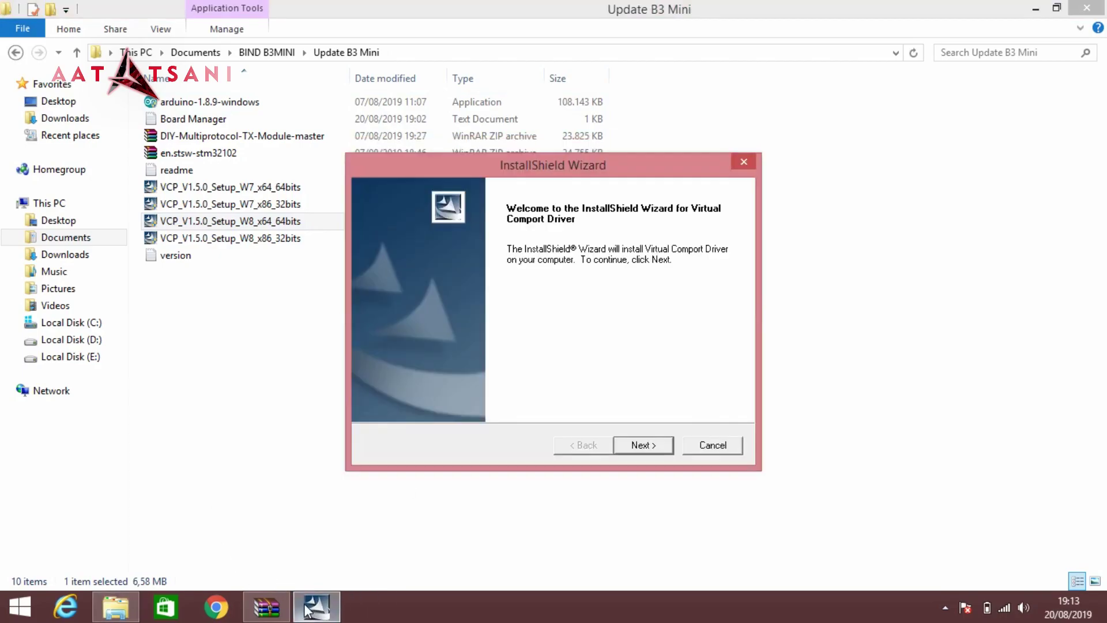
click(665, 441)
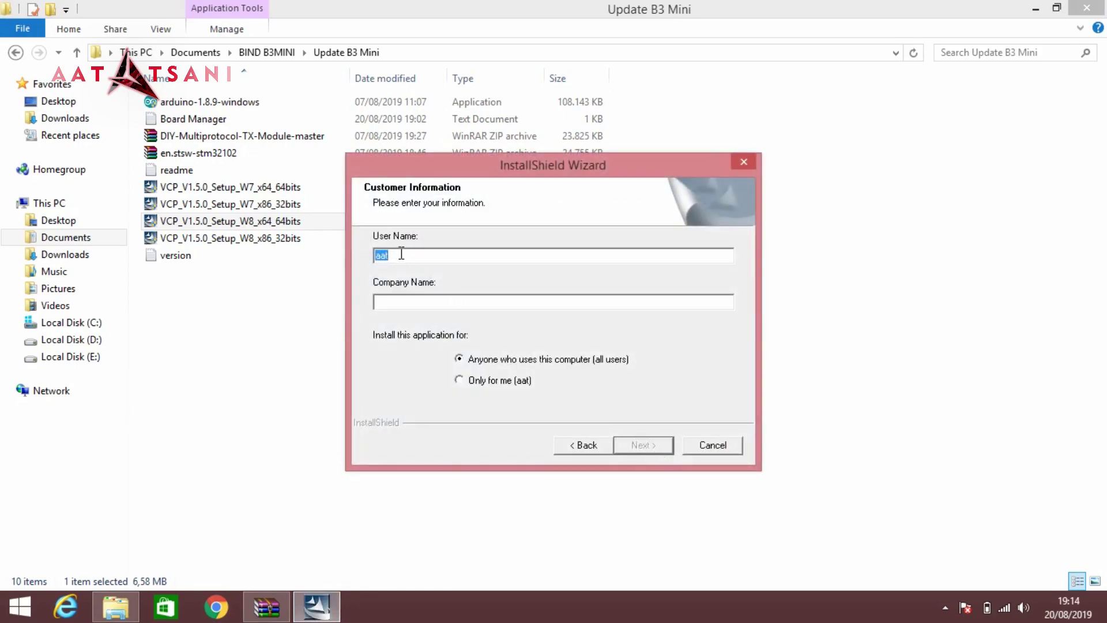
click(511, 300)
text(owner)
click(646, 445)
click(644, 443)
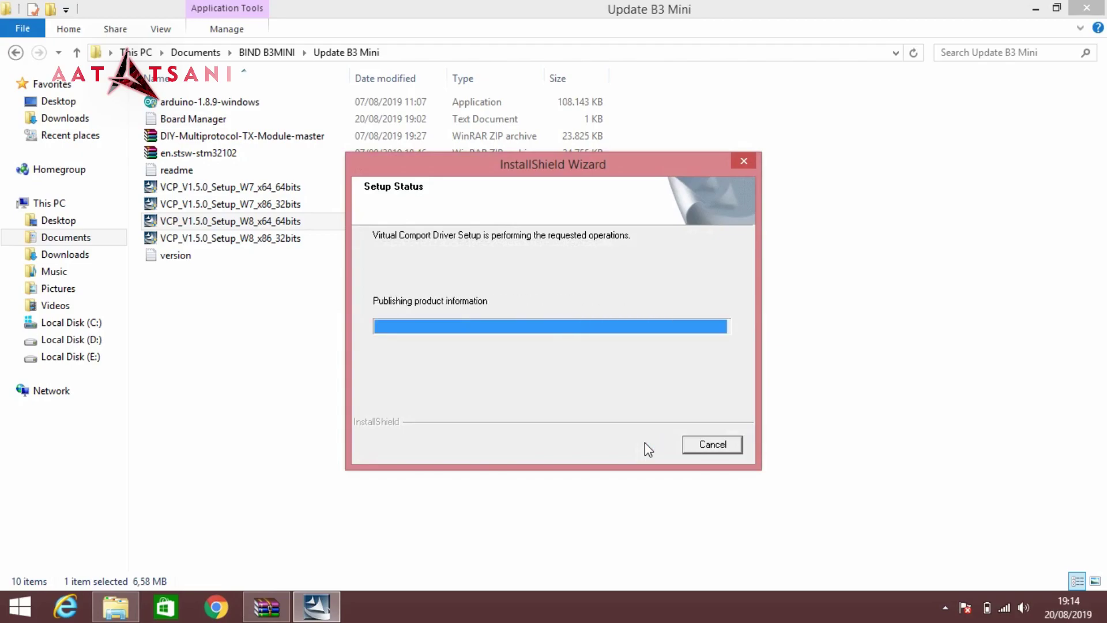
Install the STMicroelectronics ports driver as trusted device software and finish the setup, skipping the program update check.
click(190, 273)
click(343, 339)
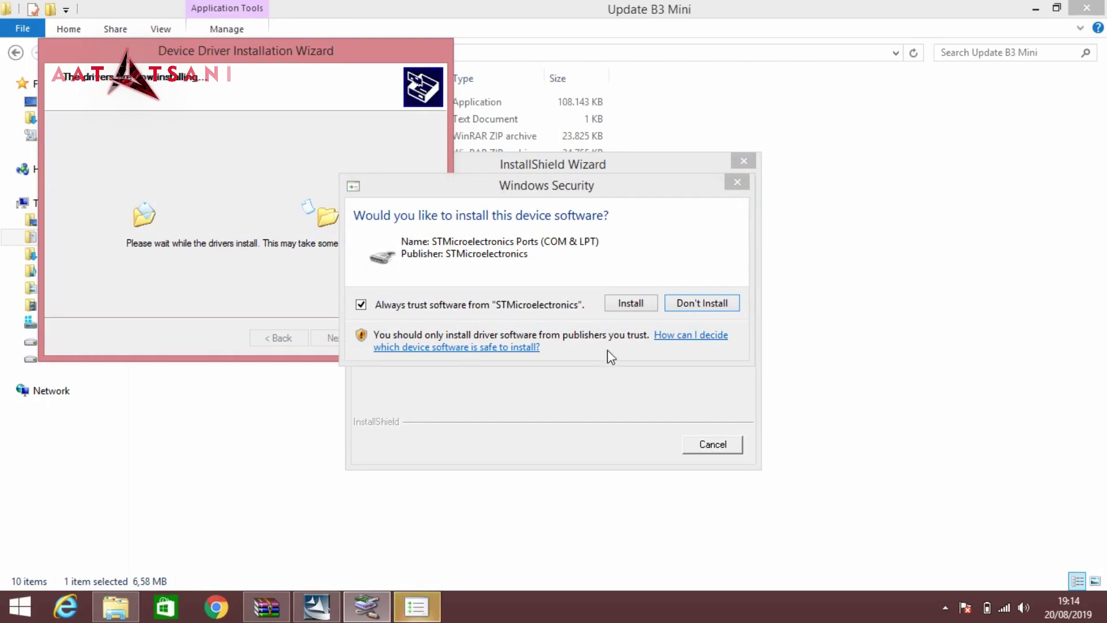
click(624, 306)
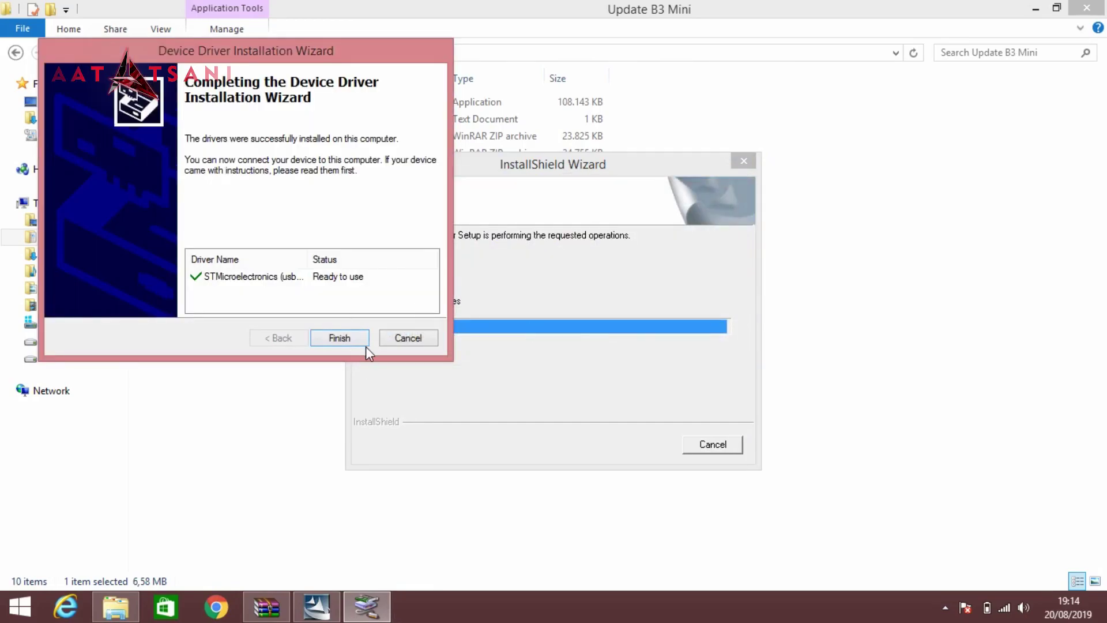
click(366, 342)
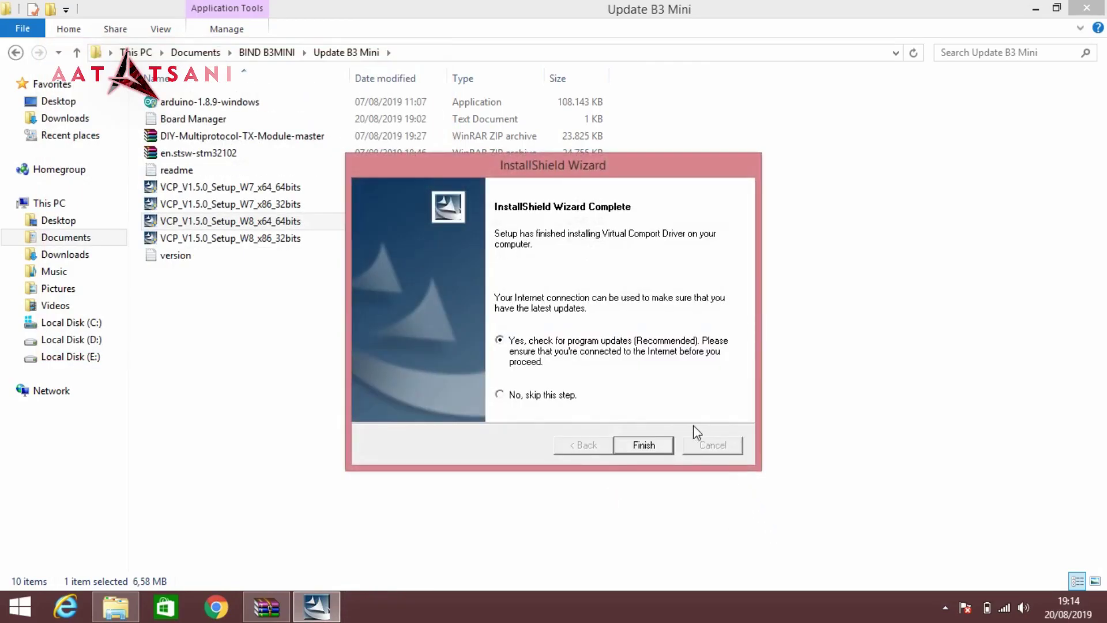
click(513, 395)
click(649, 446)
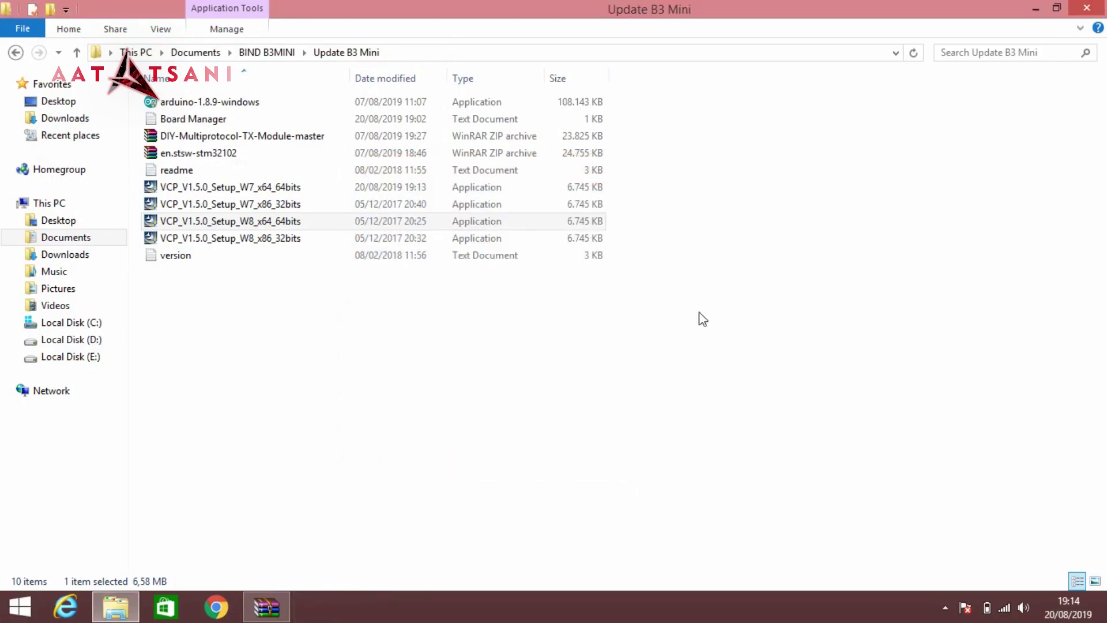
Launch Arduino from the desktop and allow Java(TM) Platform SE binary through the firewall on private networks.
right_click(591, 422)
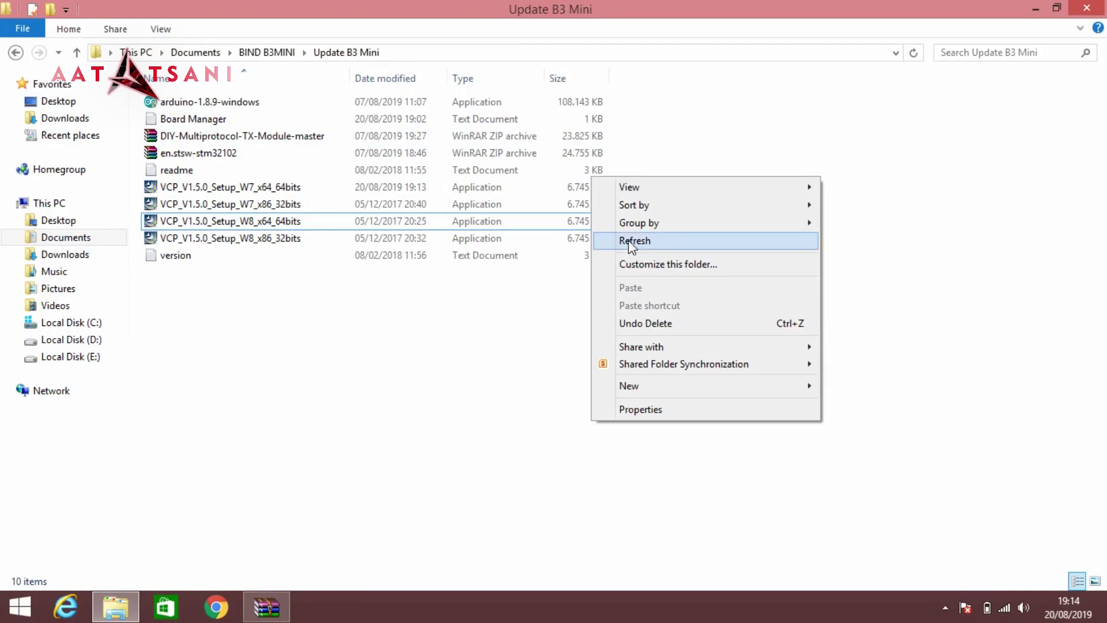
click(631, 245)
click(1036, 9)
right_click(565, 176)
click(606, 222)
right_click(603, 223)
click(638, 272)
double_click(39, 115)
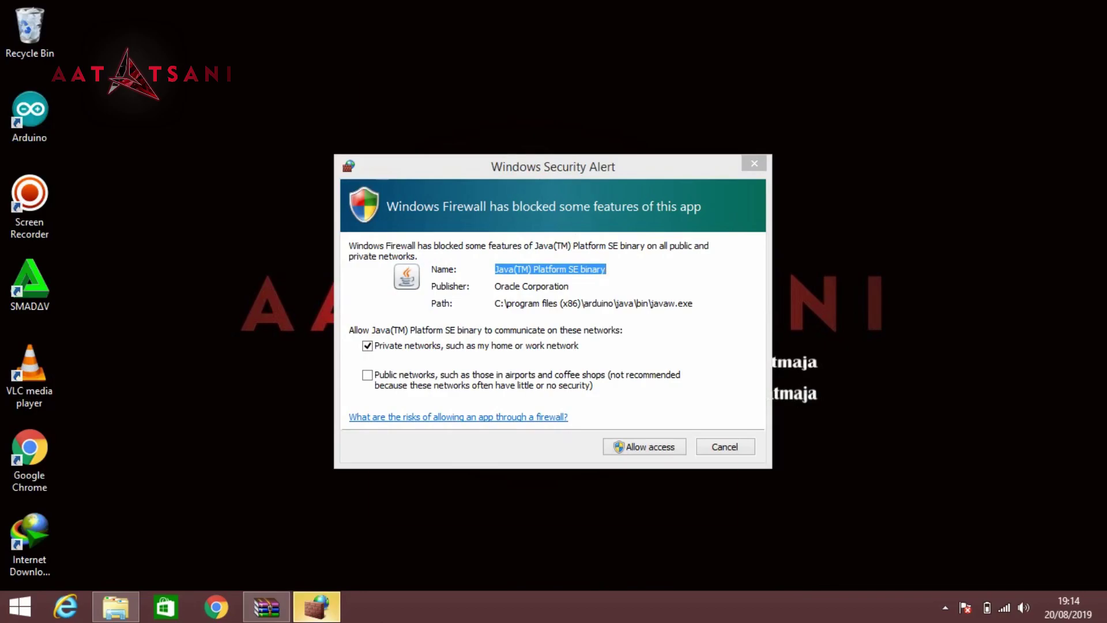
click(644, 447)
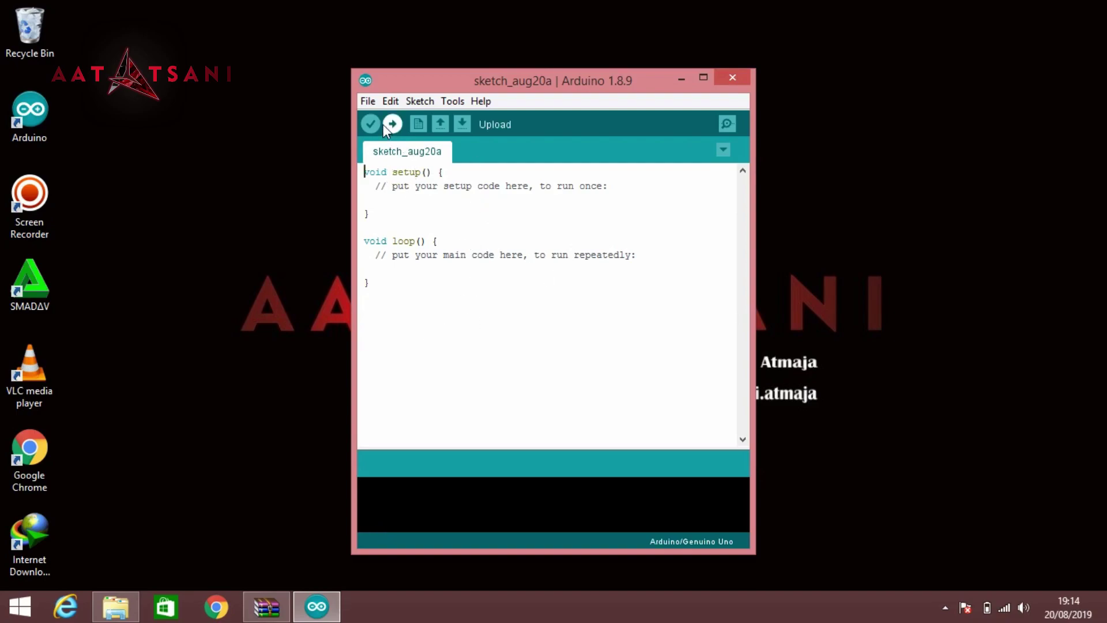
Open the Board Manager text file in the Update B3 Mini folder and copy its entire package_multi_4in1_board_index.json URL.
click(115, 605)
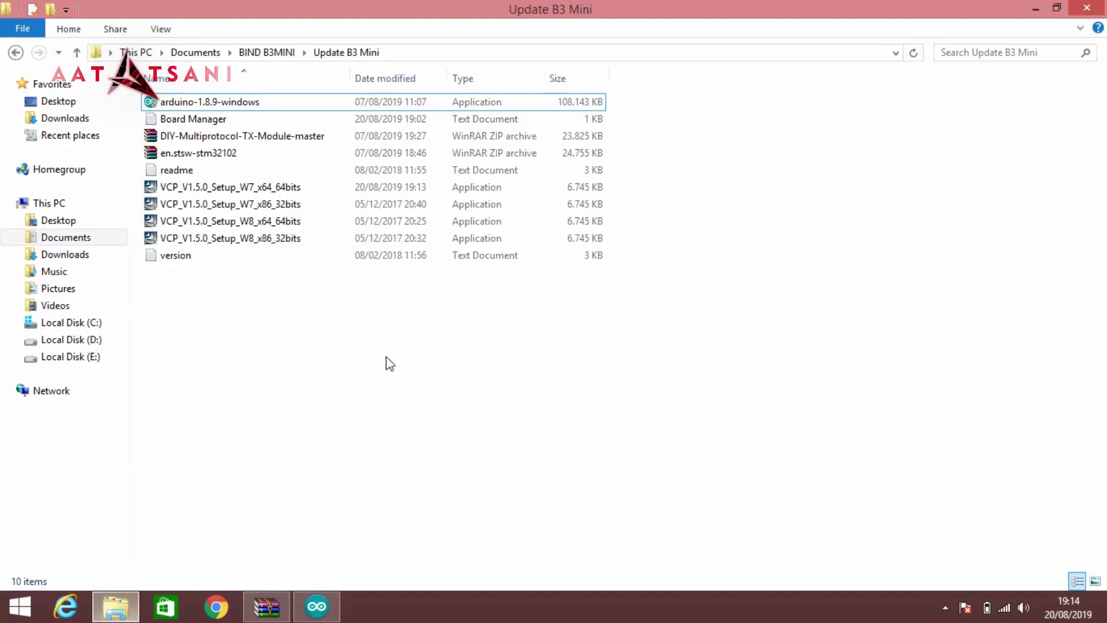
double_click(203, 121)
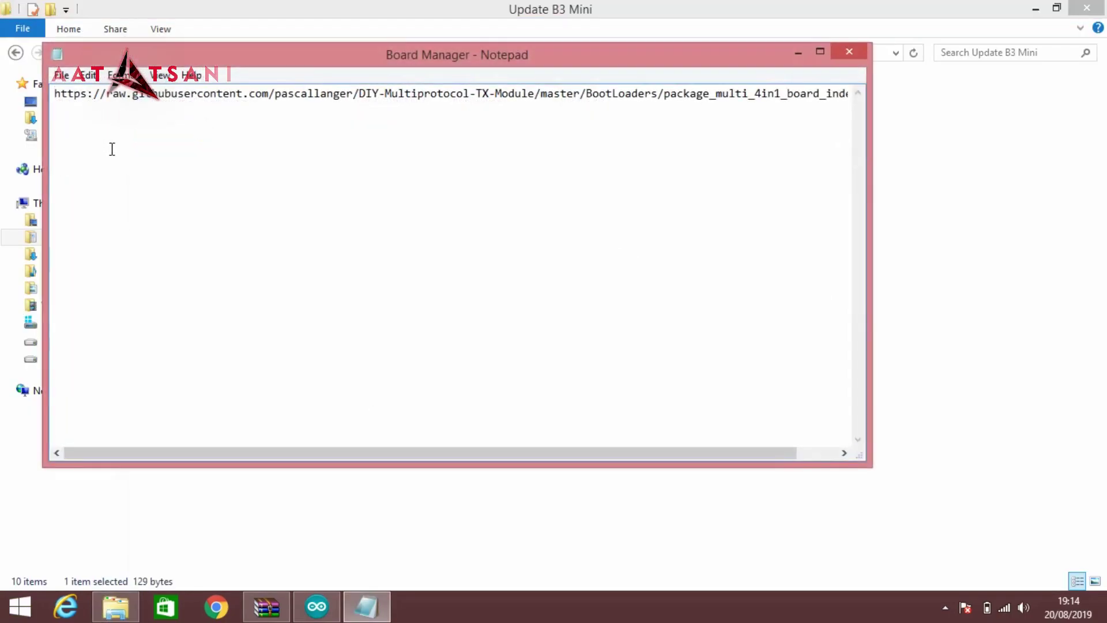
key(ctrl+a)
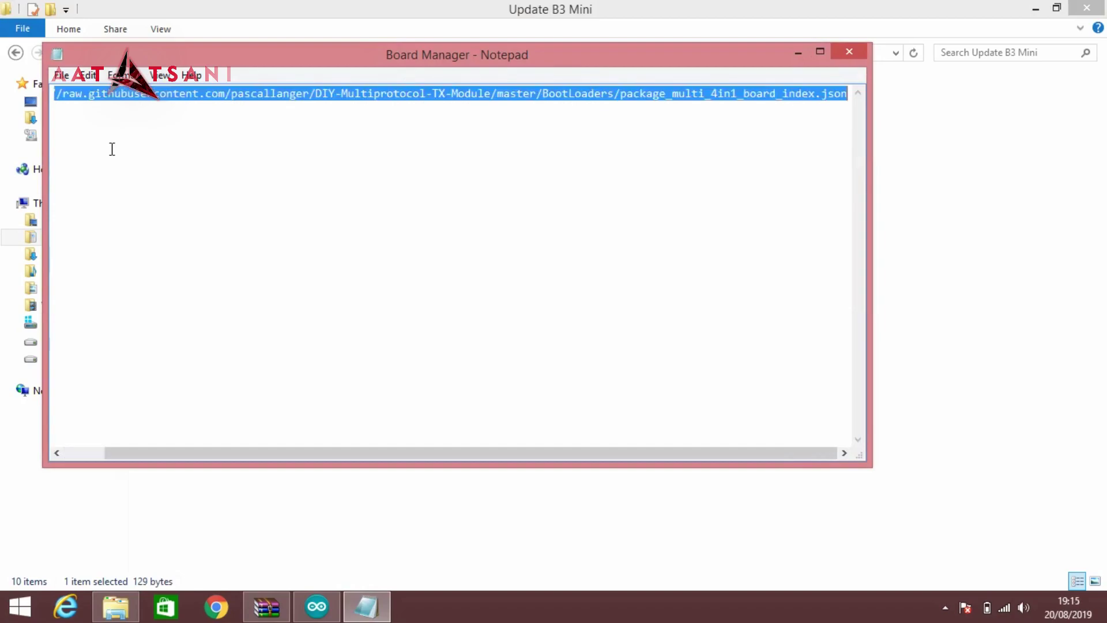
right_click(124, 98)
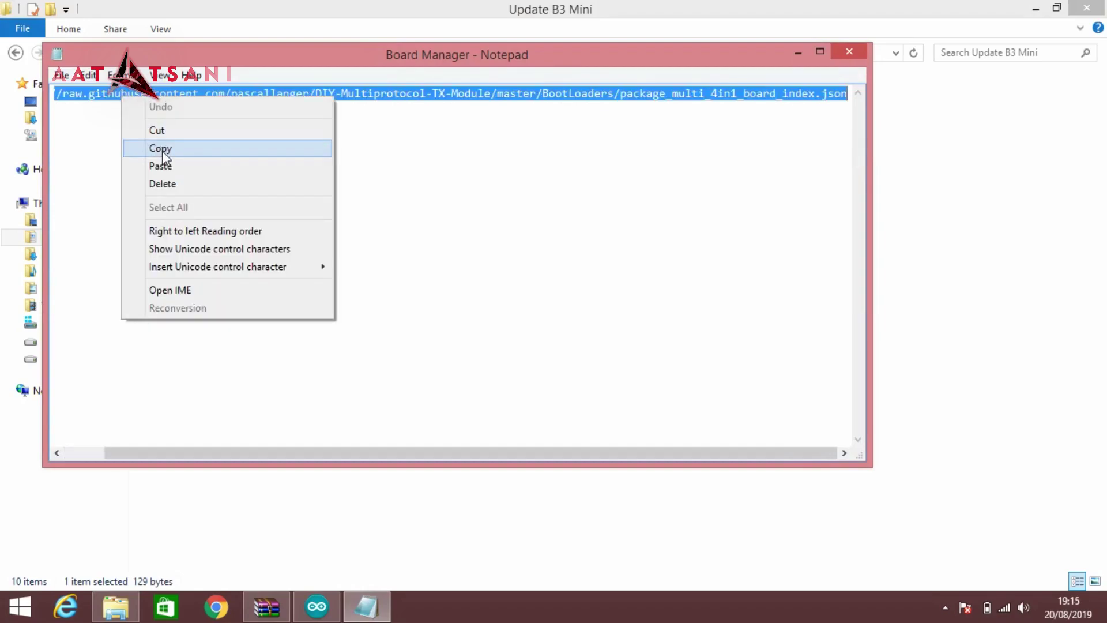
click(162, 148)
Switch to Arduino, save the copied URL as the Additional Boards Manager URL in the preferences, and clear away the text file and folder windows.
click(311, 606)
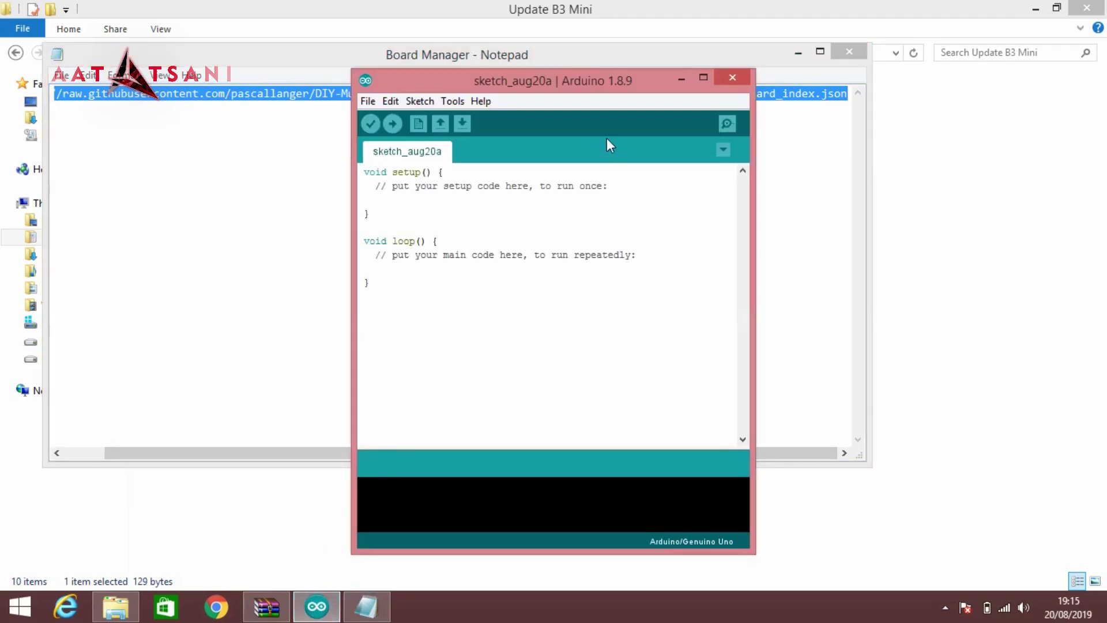
click(372, 103)
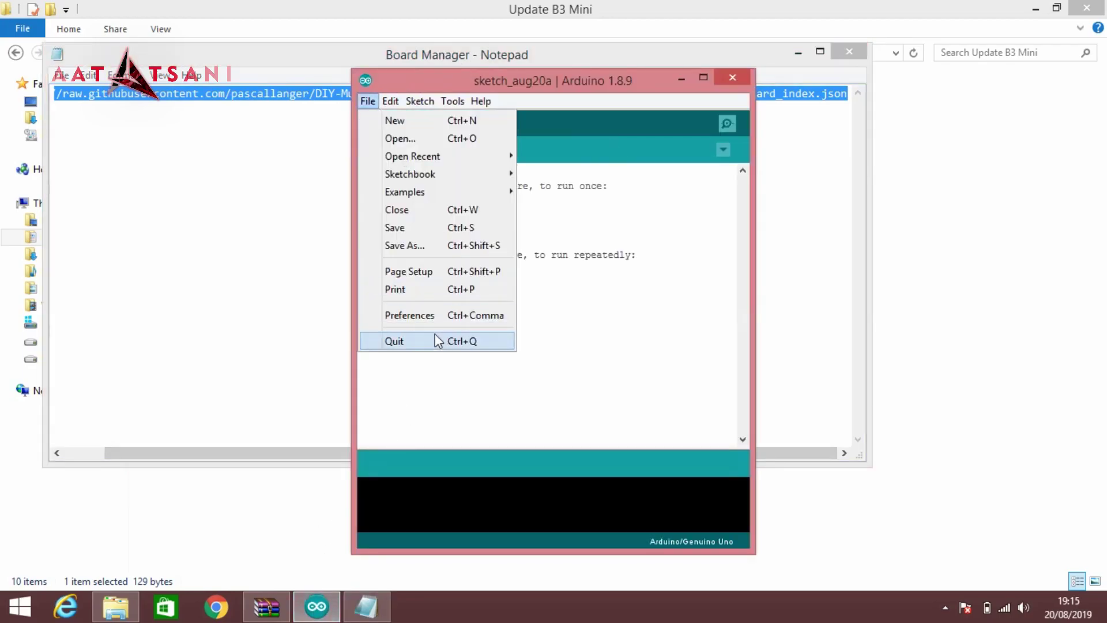
click(424, 314)
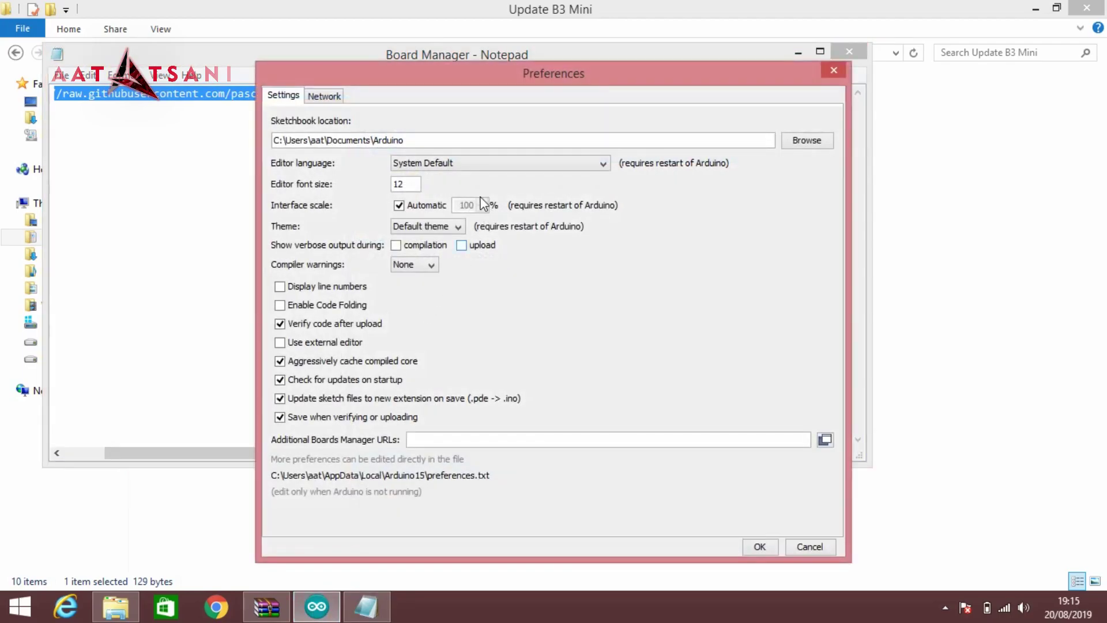
click(441, 438)
key(ctrl+v)
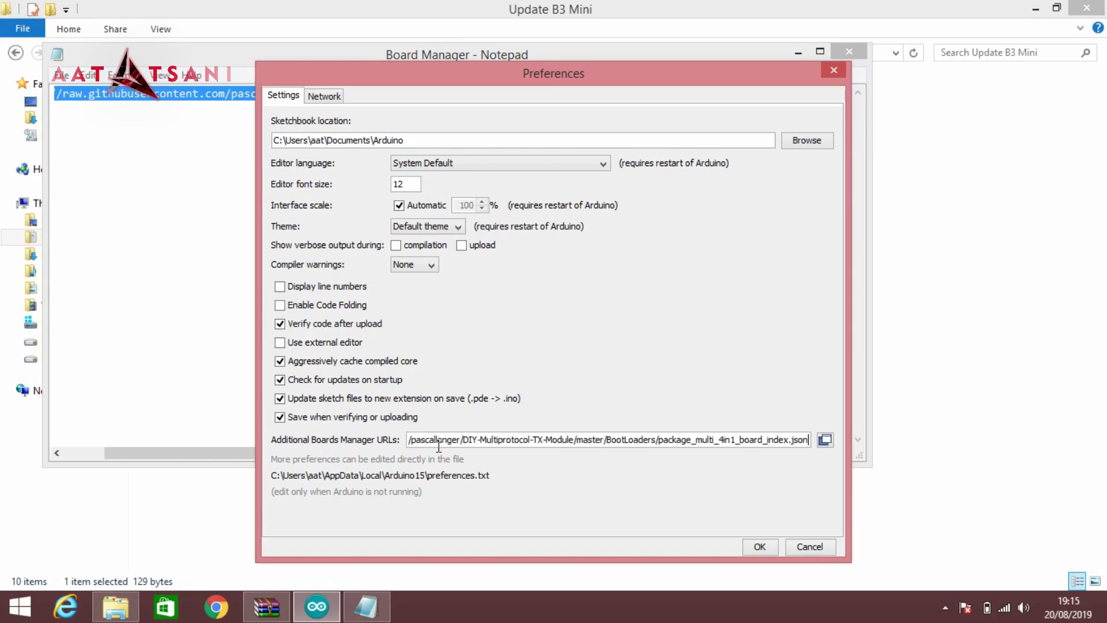
click(759, 546)
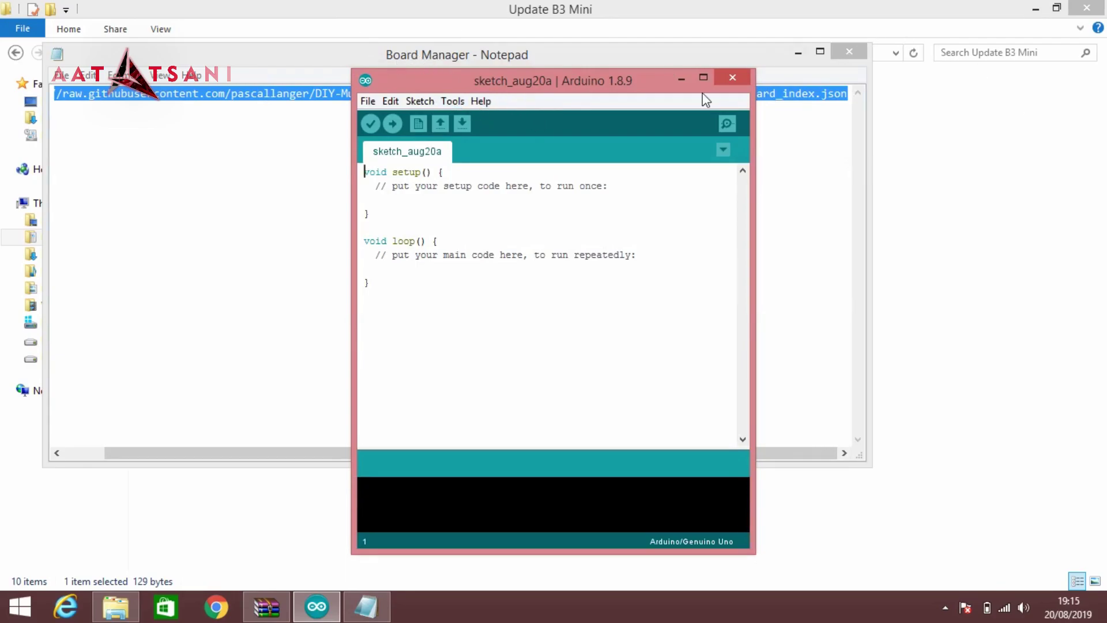
click(850, 51)
click(1036, 9)
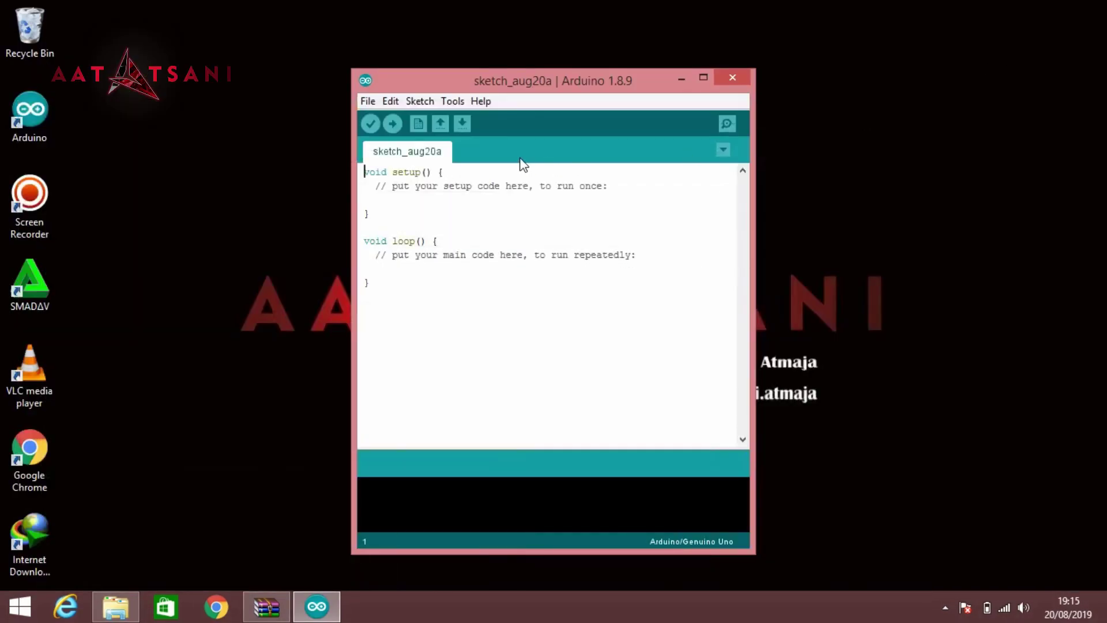
Search the Boards Manager for multi and install version 1.1.4 of the Multi 4-in-1 STM32 Board package.
click(452, 101)
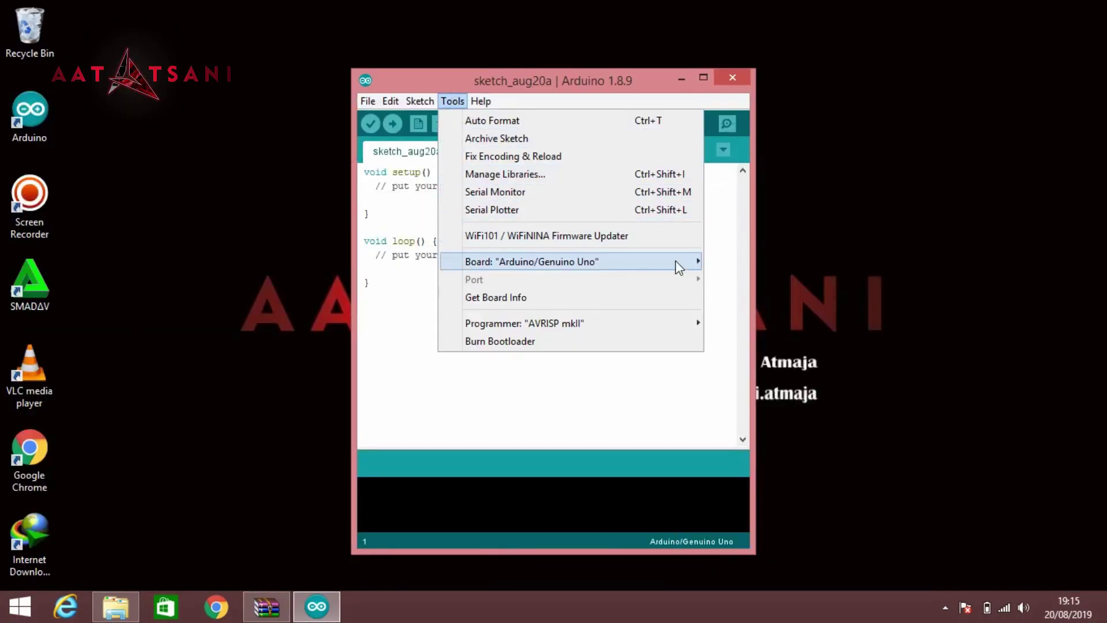
mouse_move(677, 263)
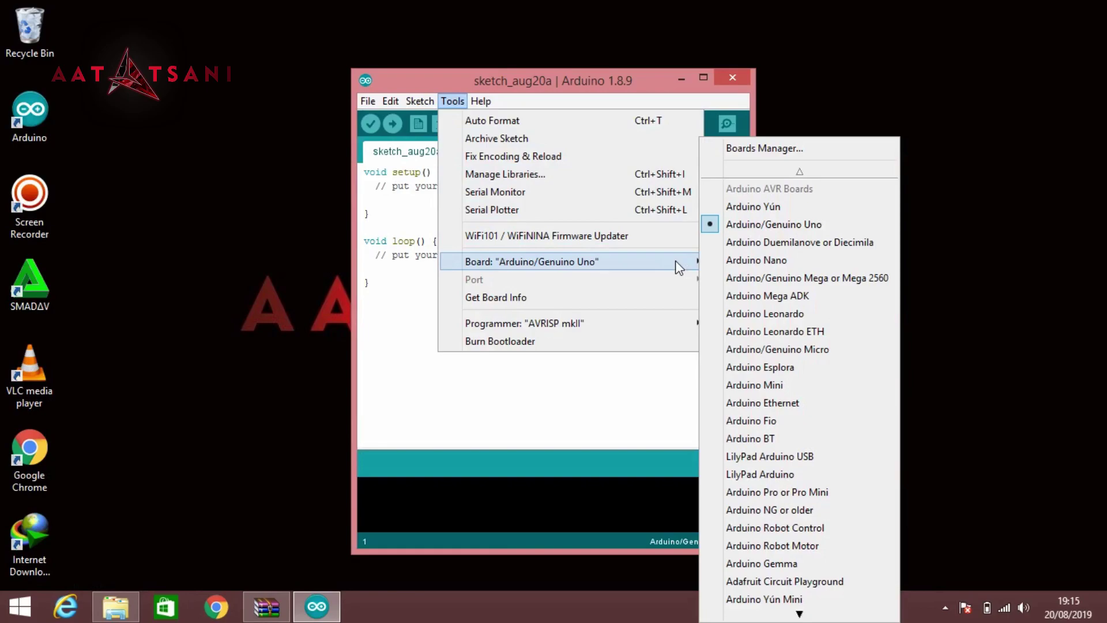
click(755, 149)
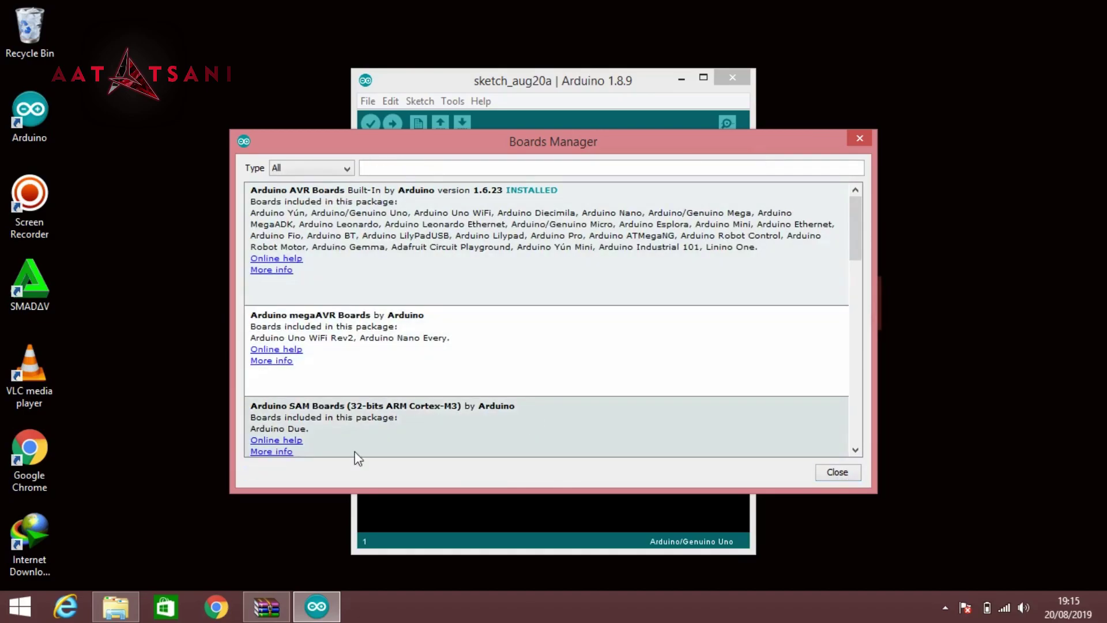
click(432, 166)
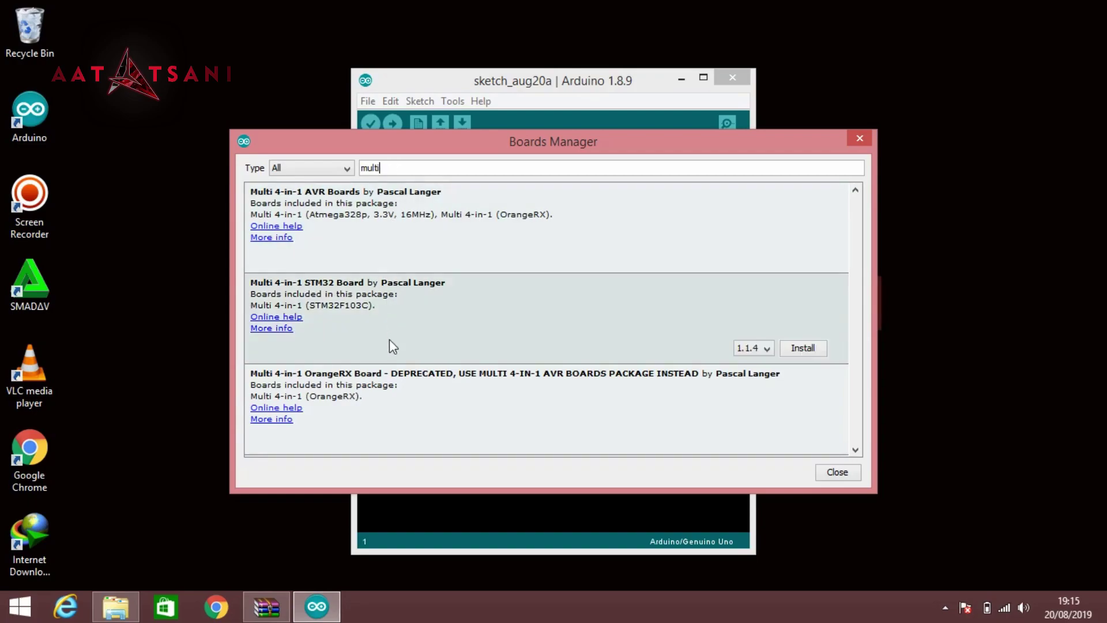
mouse_move(303, 378)
click(813, 349)
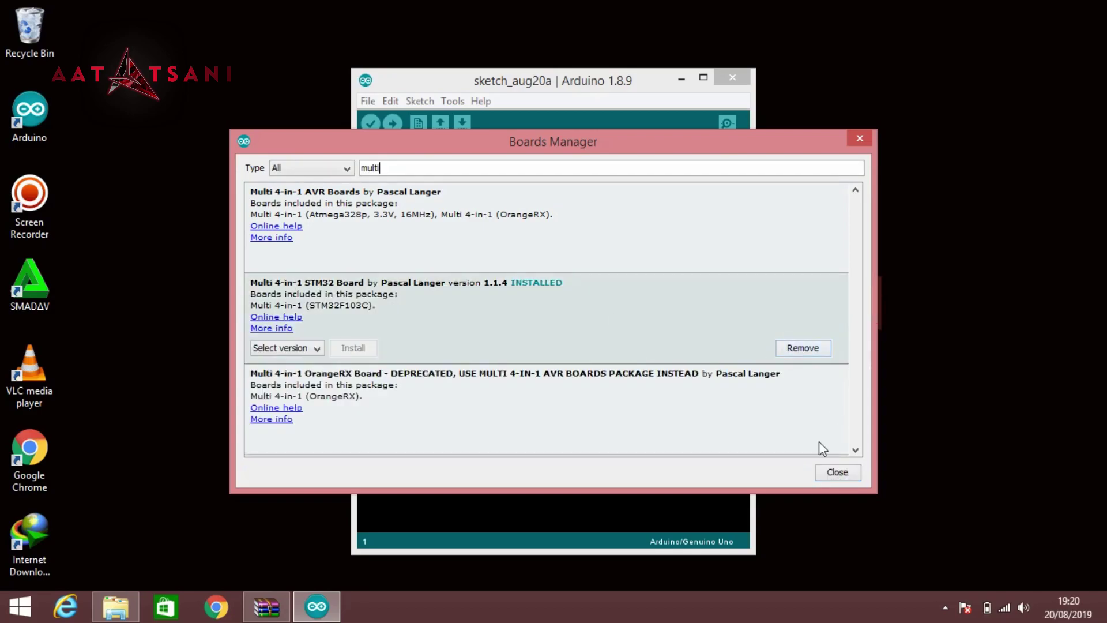
click(837, 472)
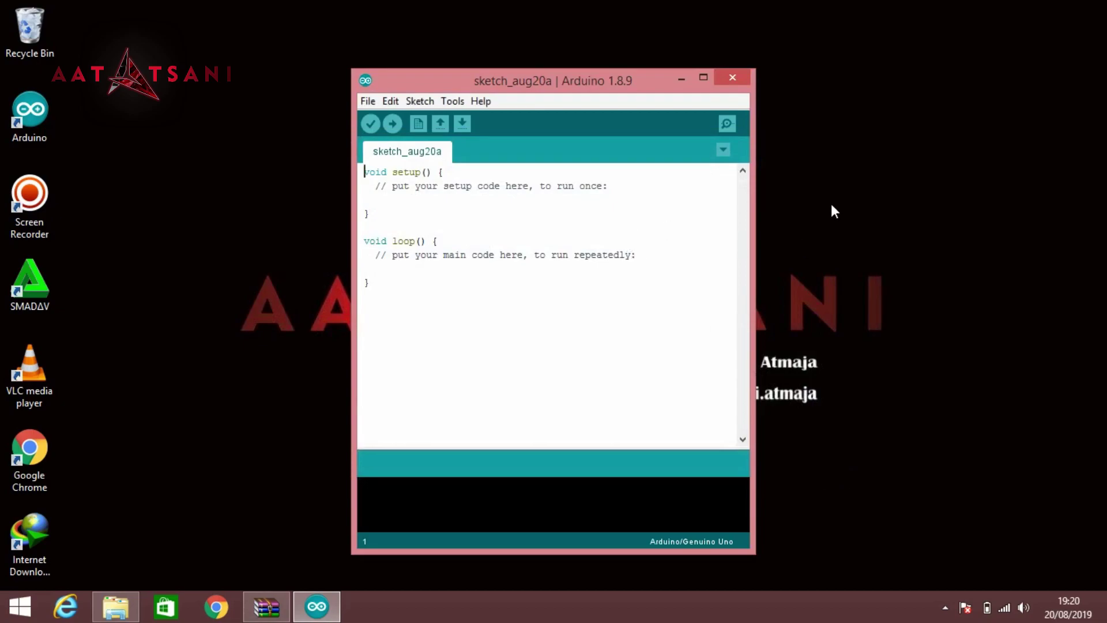
right_click(865, 139)
click(908, 185)
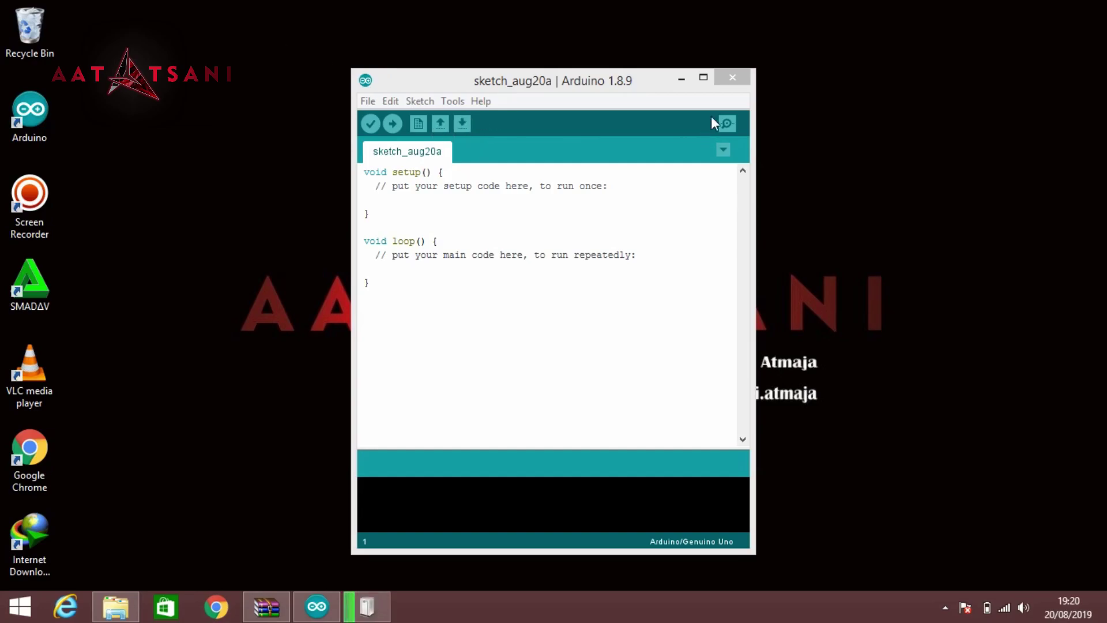
Close the empty Arduino sketch and extract the DIY-Multiprotocol-TX-Module-master archive directly into the Update B3 Mini folder.
click(732, 77)
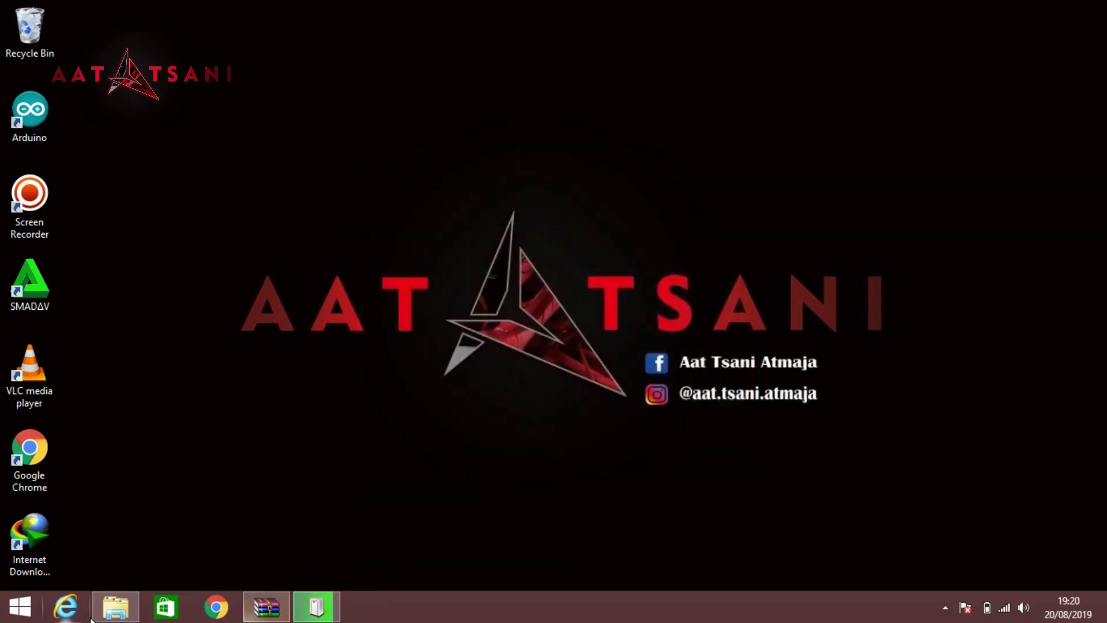
click(115, 606)
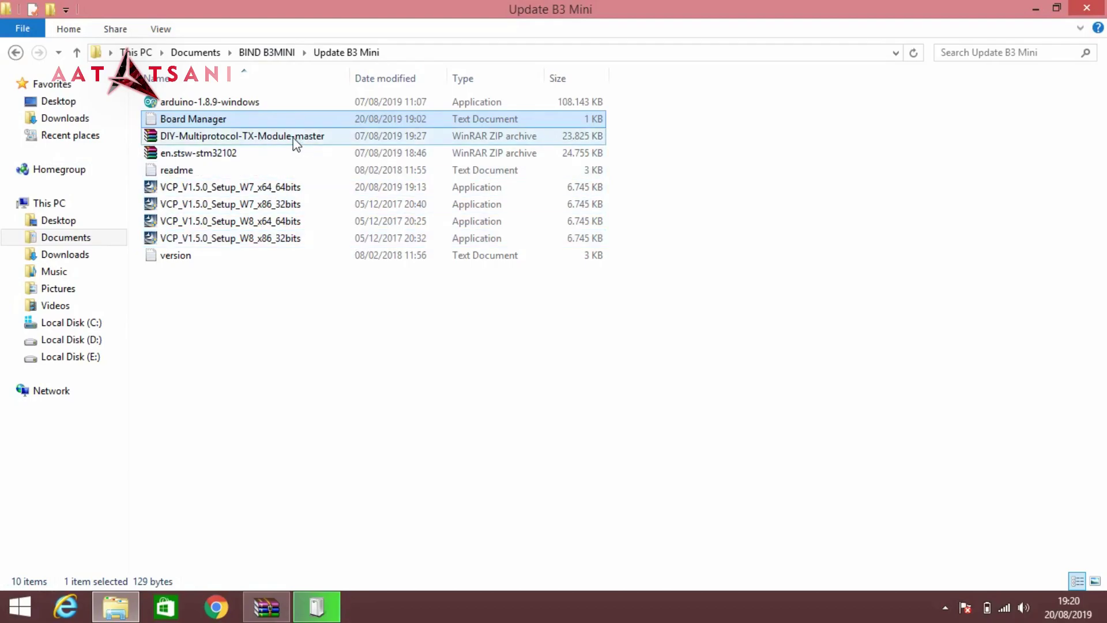
click(240, 137)
right_click(240, 138)
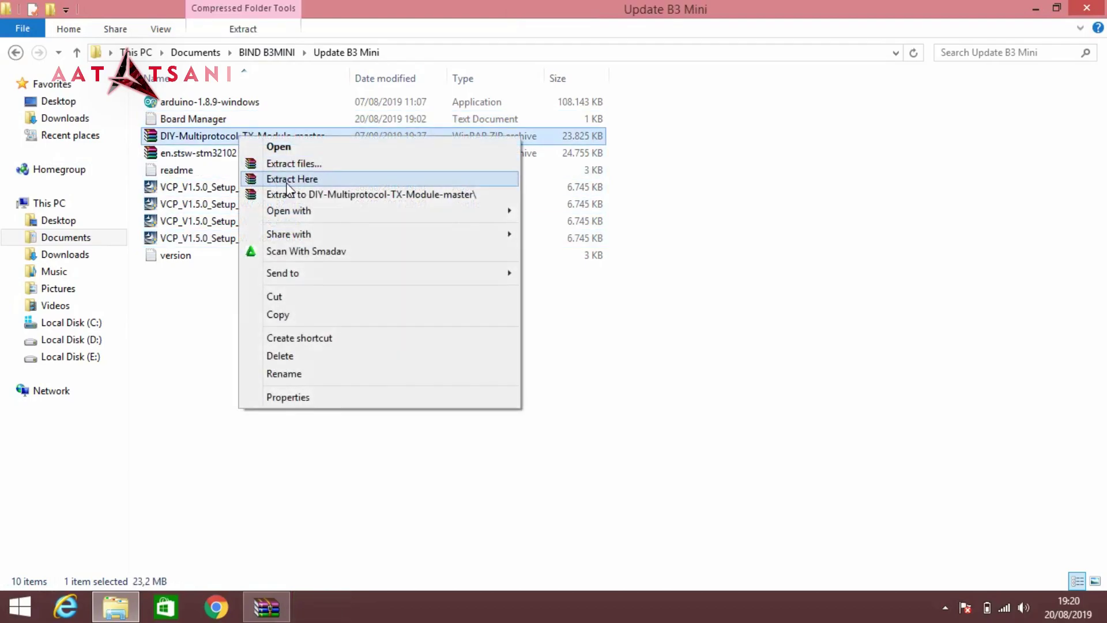
click(291, 179)
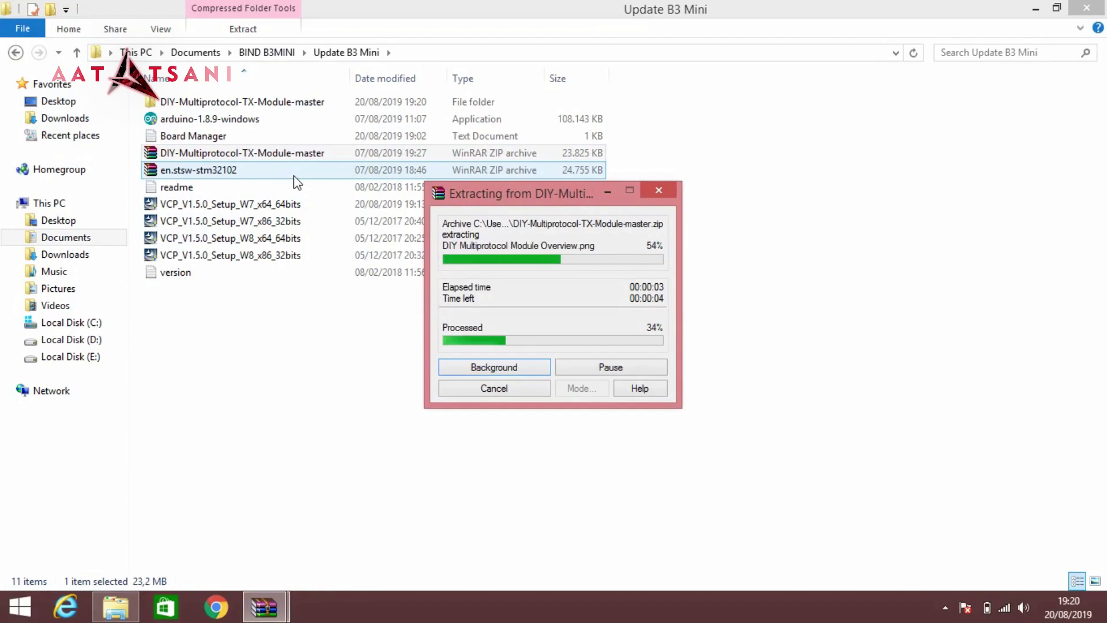
Open the Multiprotocol Arduino sketch from the Multiprotocol subfolder of the extracted DIY-Multiprotocol-TX-Module-master folder and maximize its window.
click(209, 105)
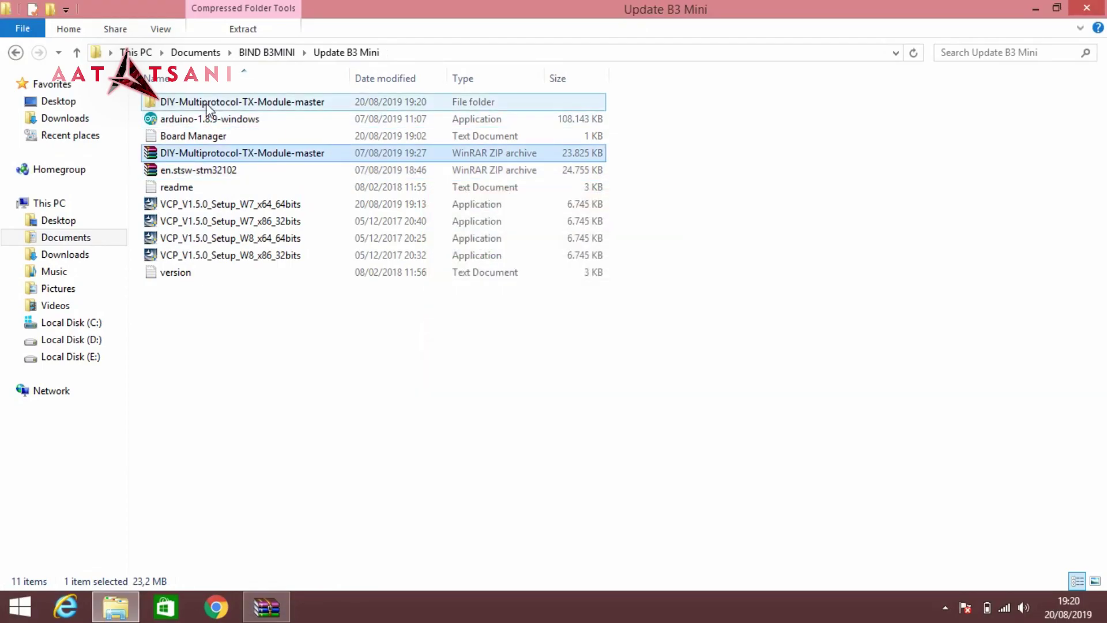
double_click(210, 106)
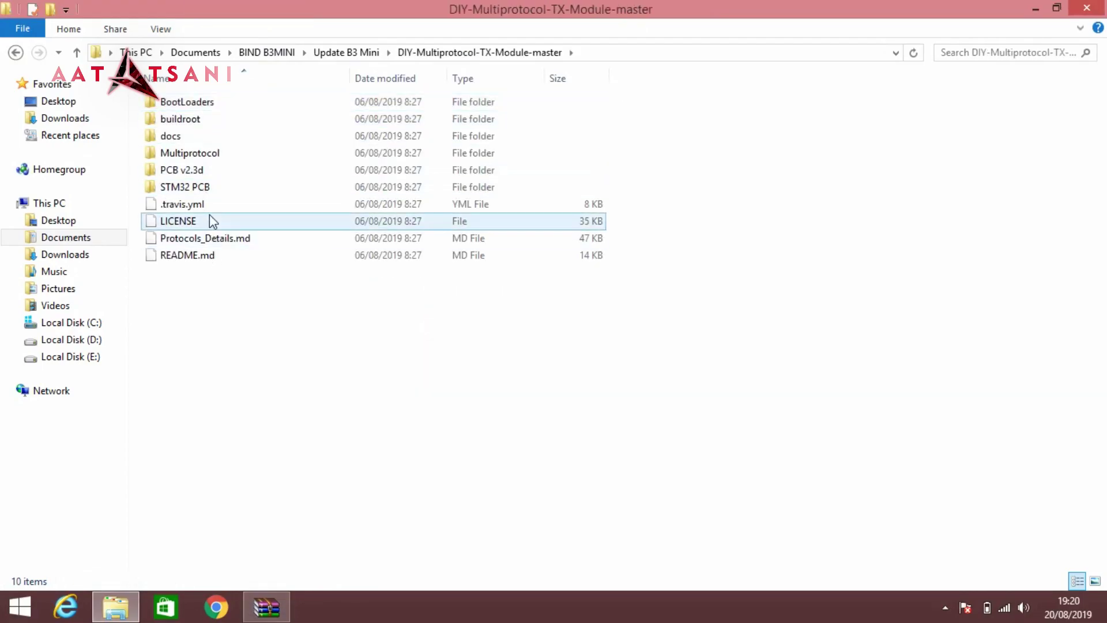
double_click(192, 156)
scroll(248, 341, down, 15)
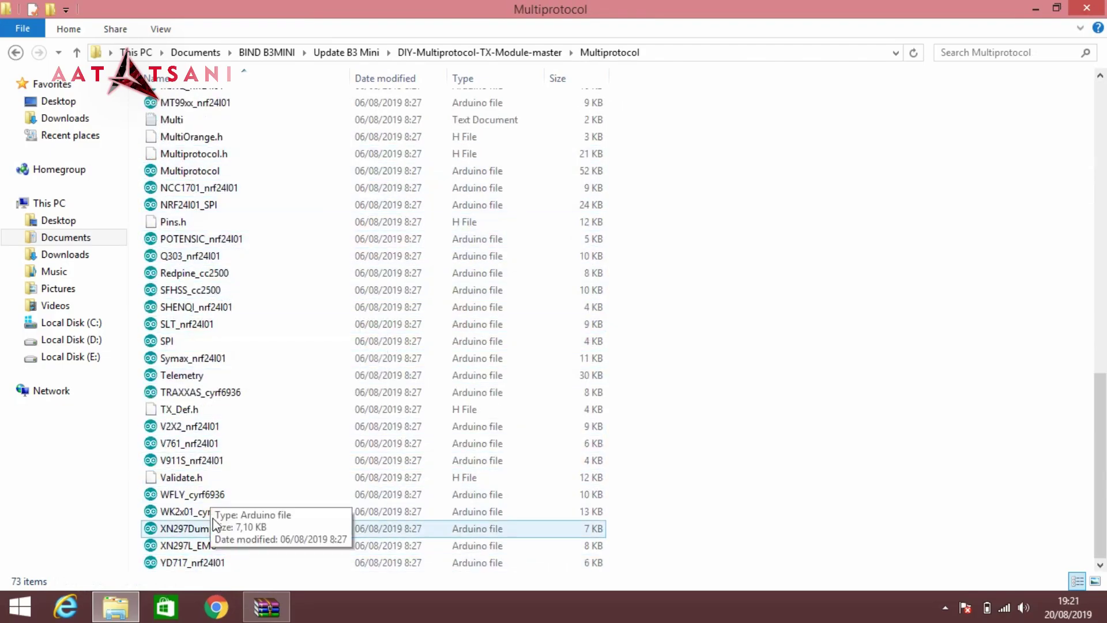
scroll(208, 288, up, 1)
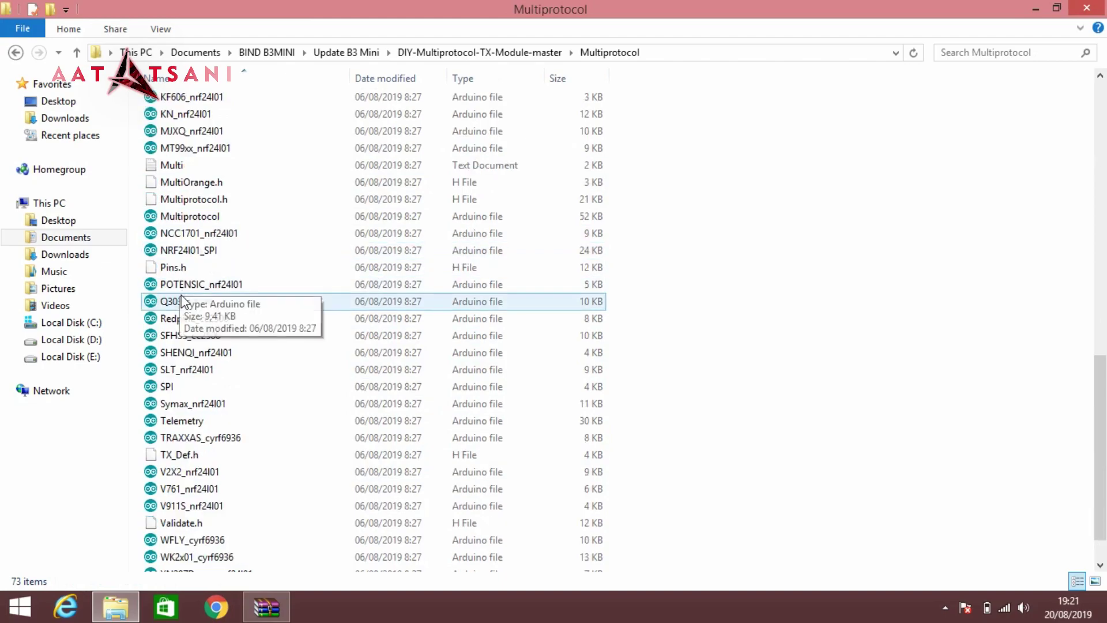
double_click(193, 217)
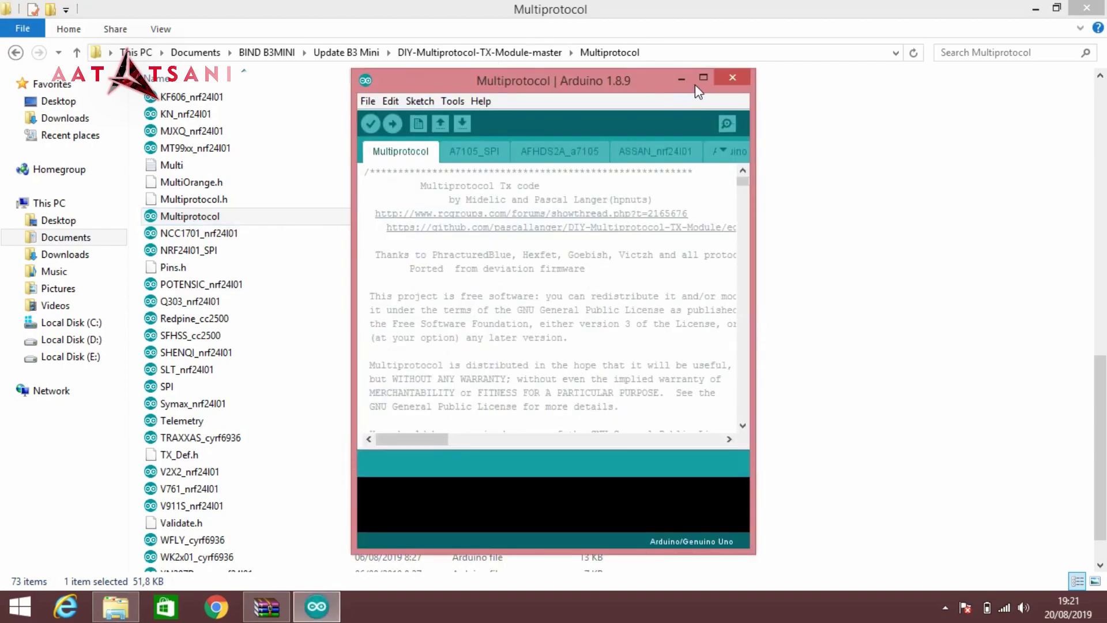
click(703, 79)
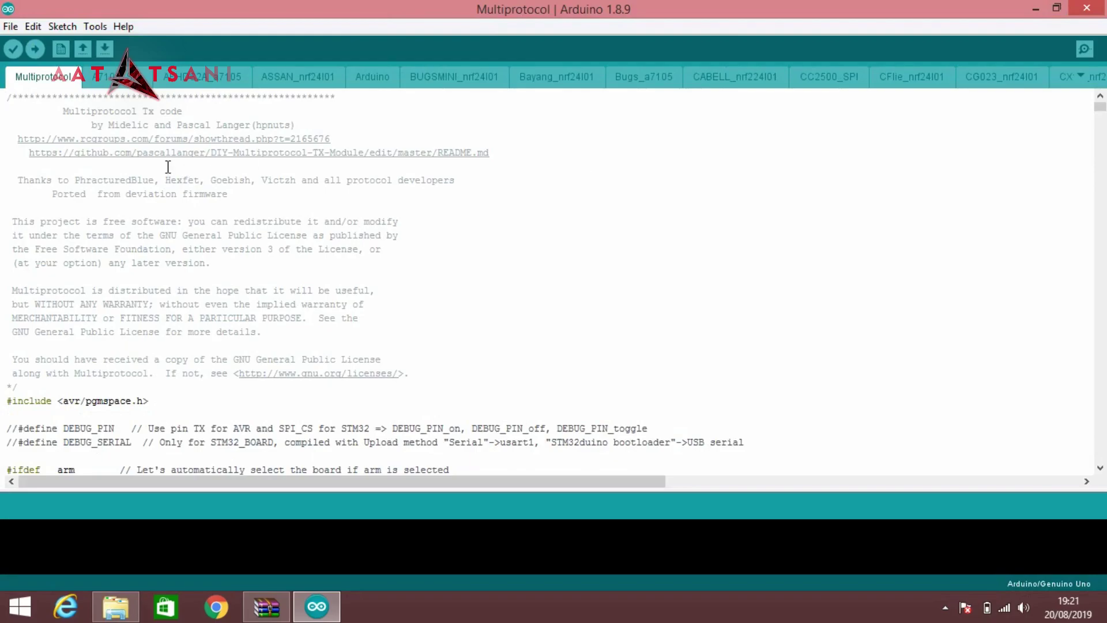
Examine the opening part of the main Multiprotocol code, from the license header through the include lines to the global variables.
scroll(414, 303, down, 2)
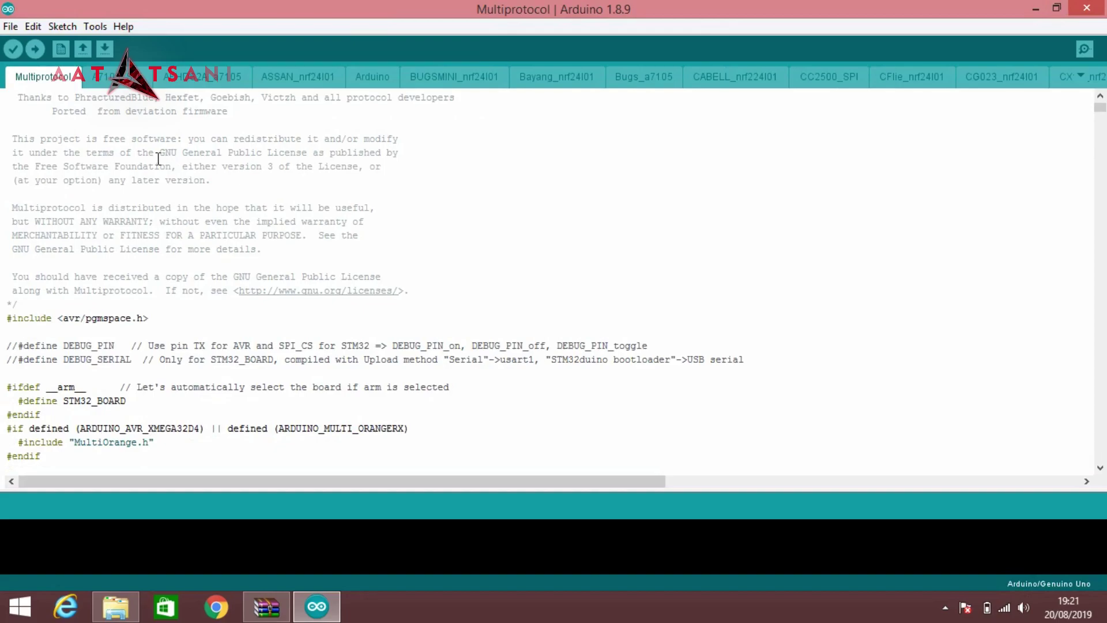
scroll(427, 239, down, 6)
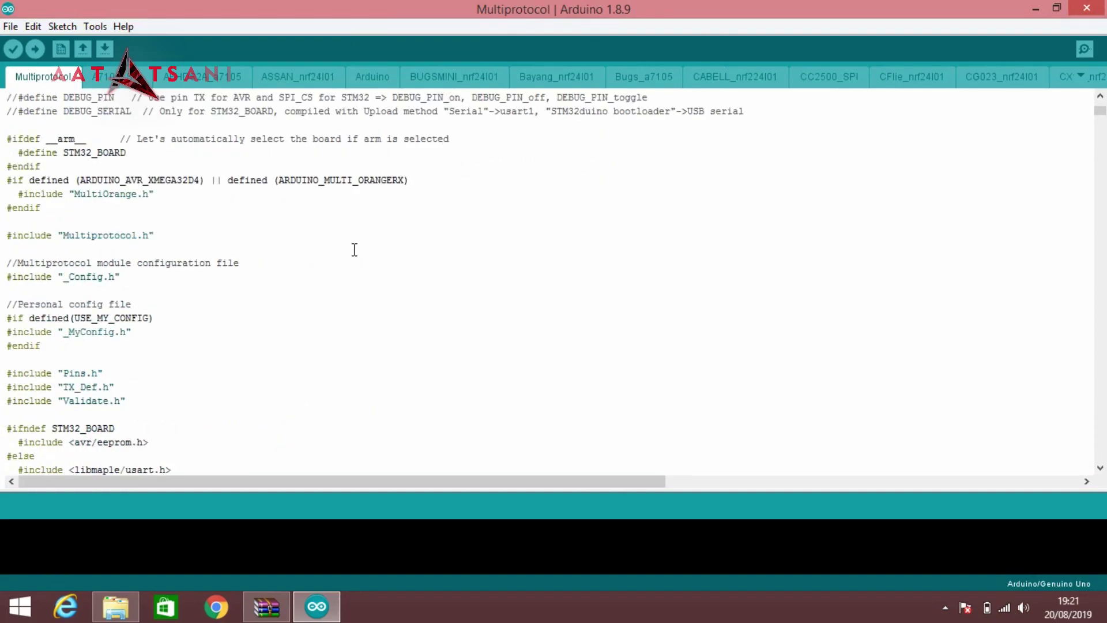
click(342, 234)
scroll(343, 262, down, 6)
scroll(341, 272, down, 5)
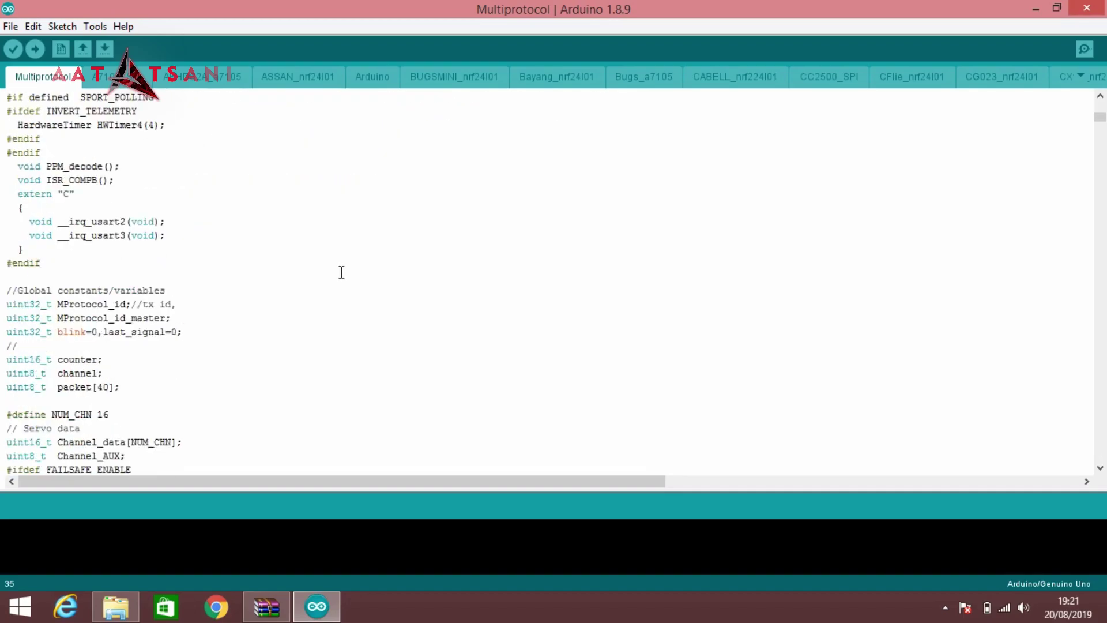
click(341, 272)
click(791, 194)
scroll(212, 129, up, 12)
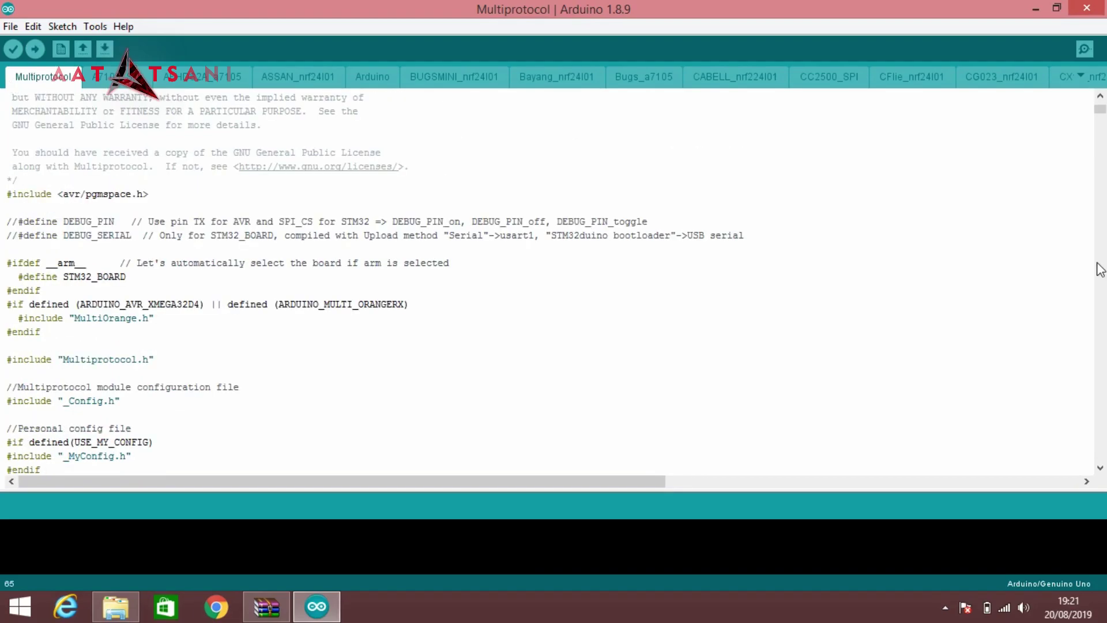
click(843, 190)
Open the sketch's _Config.h file and review the AETR channel order and the channel reversal defines under TX SETTINGS.
click(1080, 77)
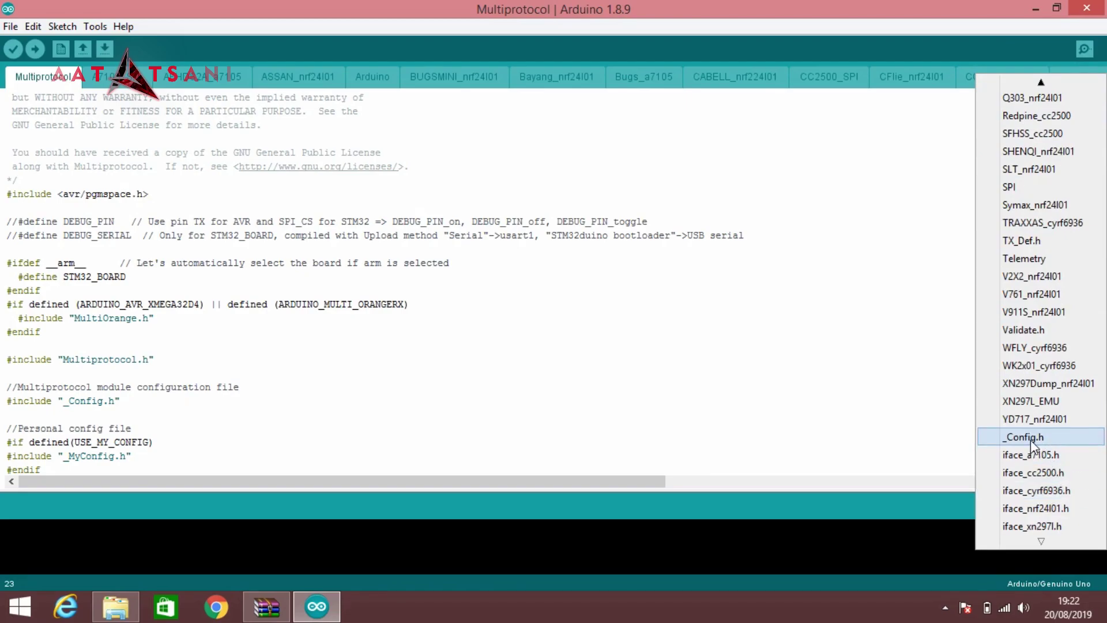
click(1030, 437)
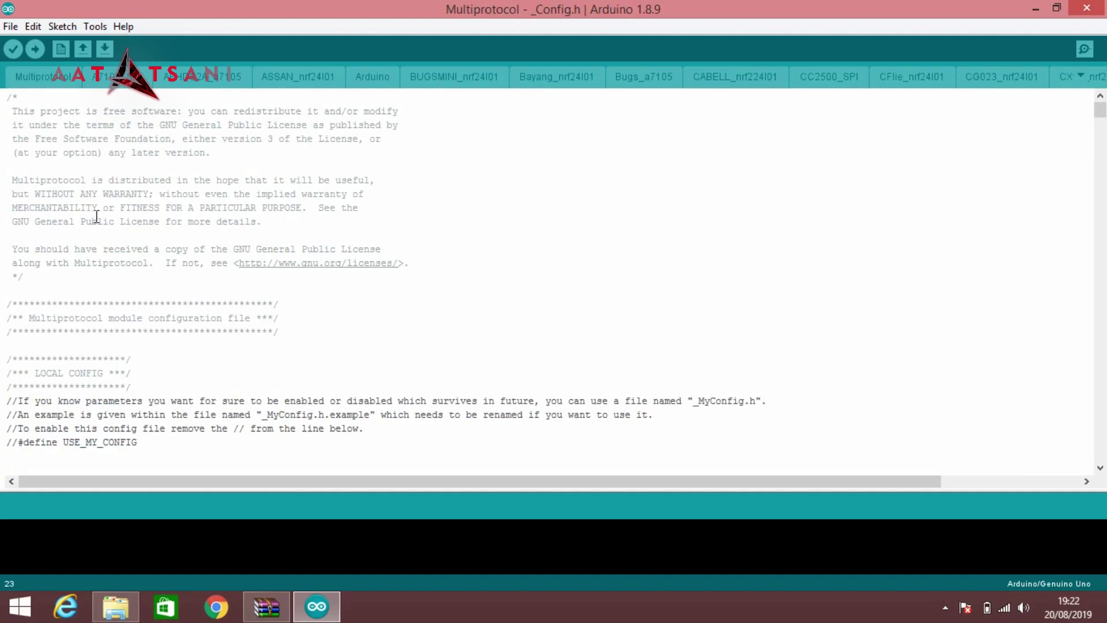
scroll(95, 216, down, 7)
scroll(96, 215, down, 5)
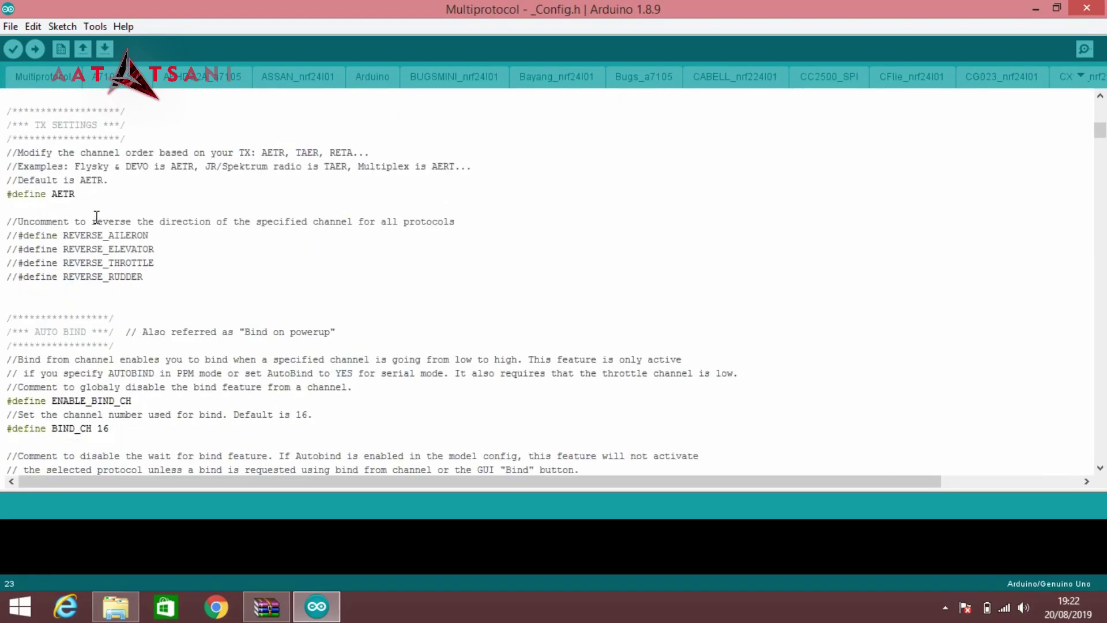
click(7, 194)
click(74, 199)
scroll(128, 200, down, 1)
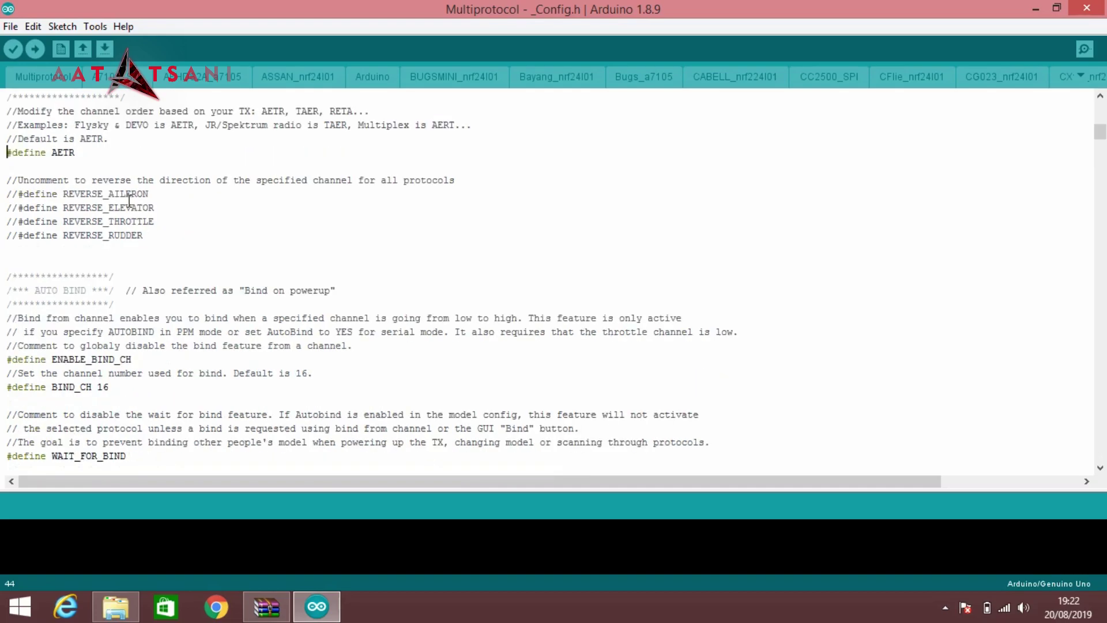
click(12, 193)
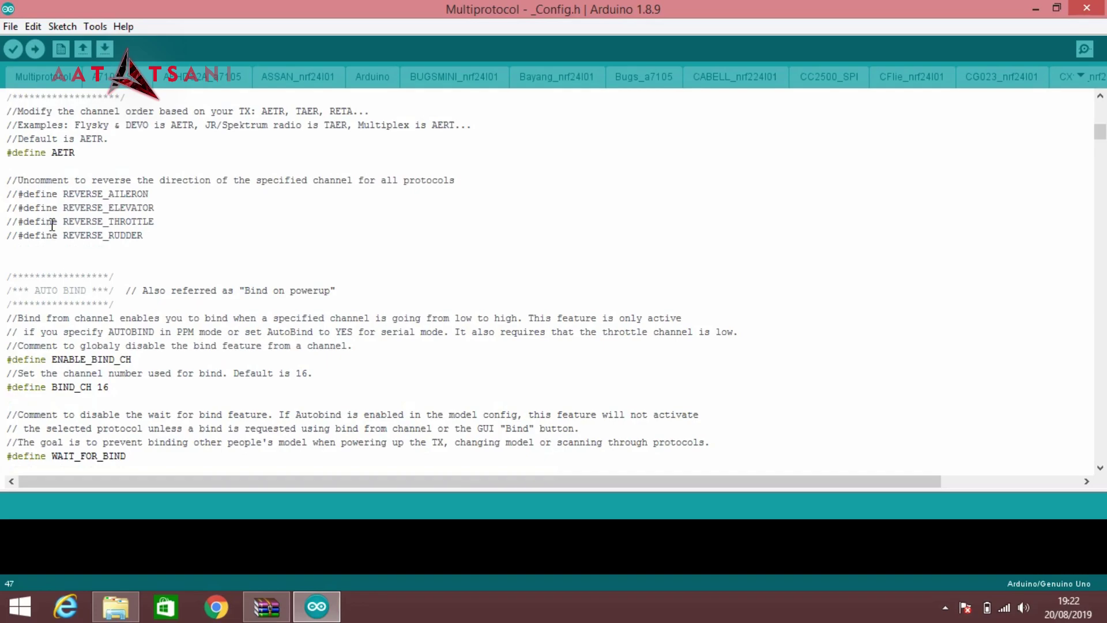